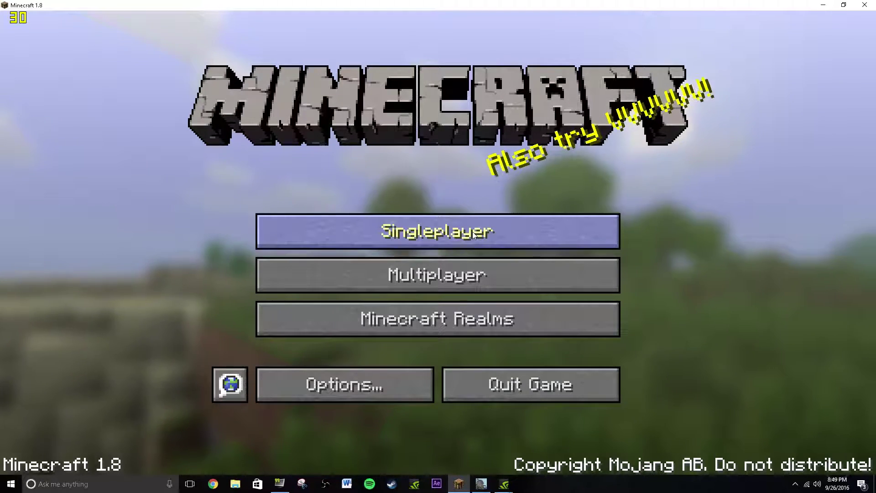
Name the new world "Maya 2016 Tutorial" and set its game mode to Creative
text(Maya)
text( 20)
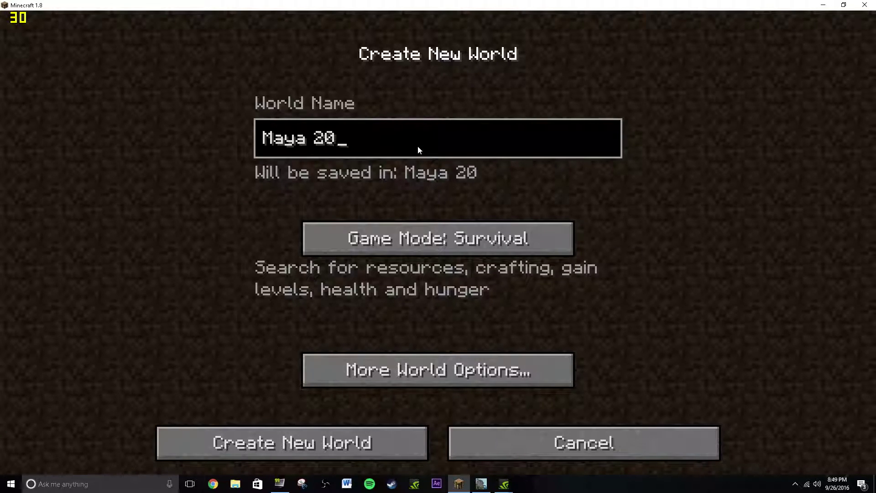
text(16 Tut)
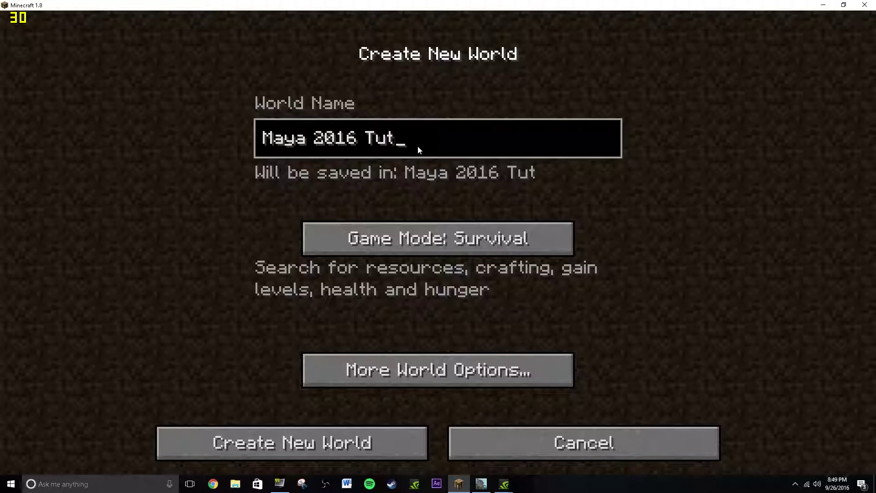
text(orial)
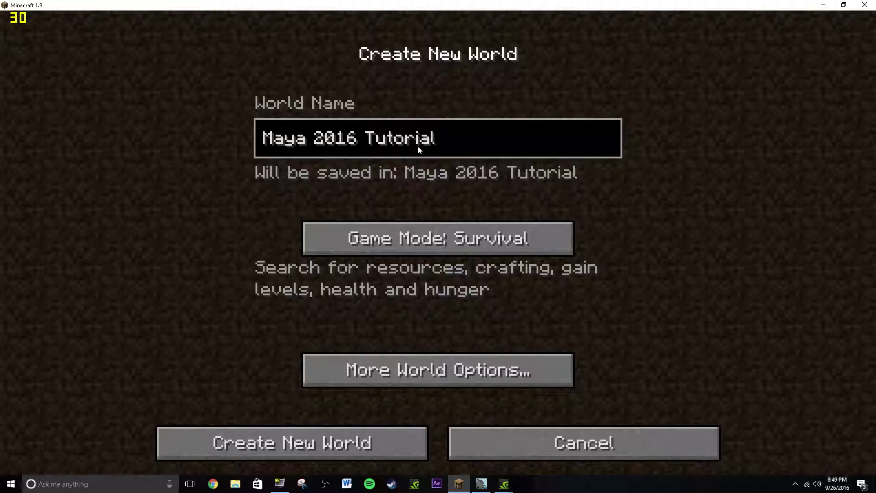
click(466, 228)
click(466, 230)
Set the world type to Superflat and create the world
click(476, 358)
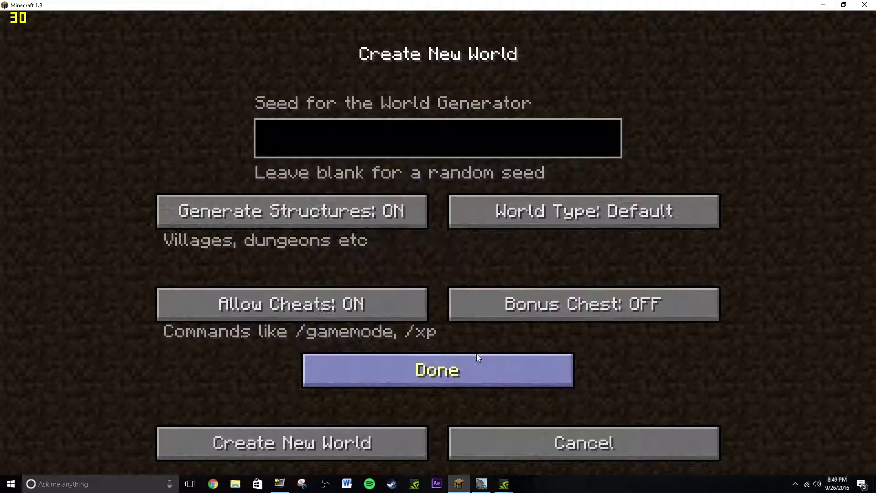
click(534, 223)
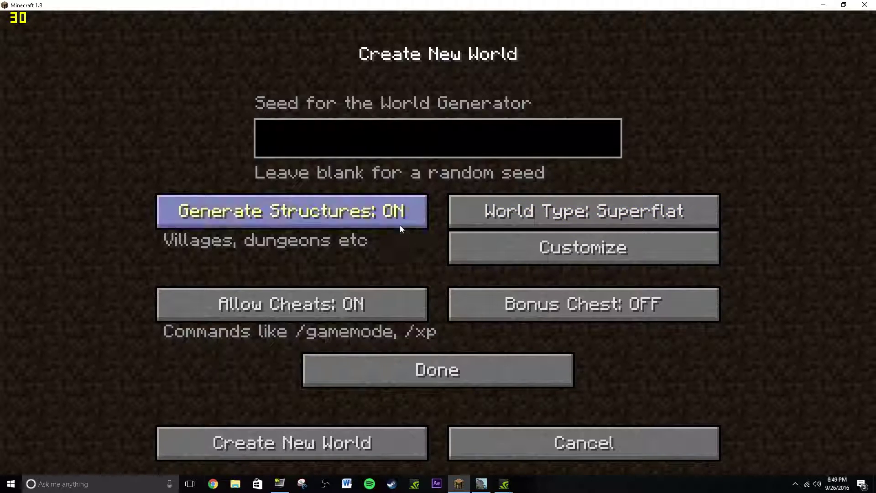
click(424, 358)
click(395, 437)
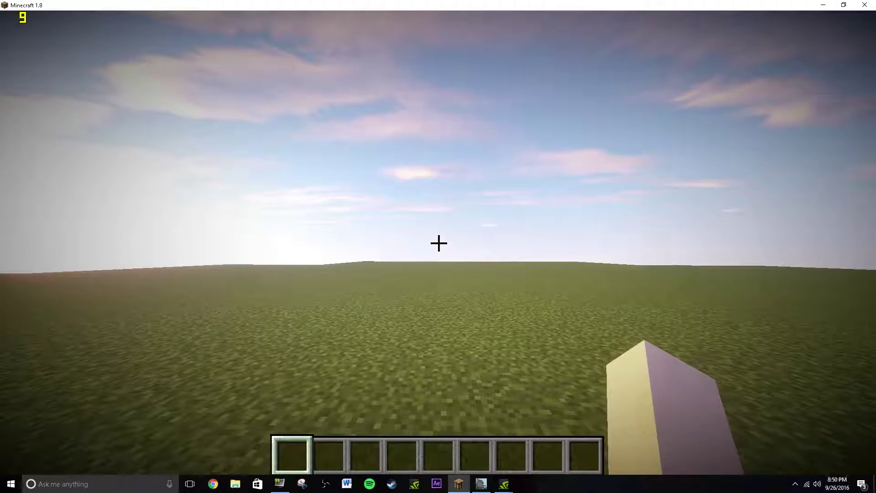
Take stone from the creative inventory and build a stone pillar with one block extending sideways from its top
key(e)
key(e)
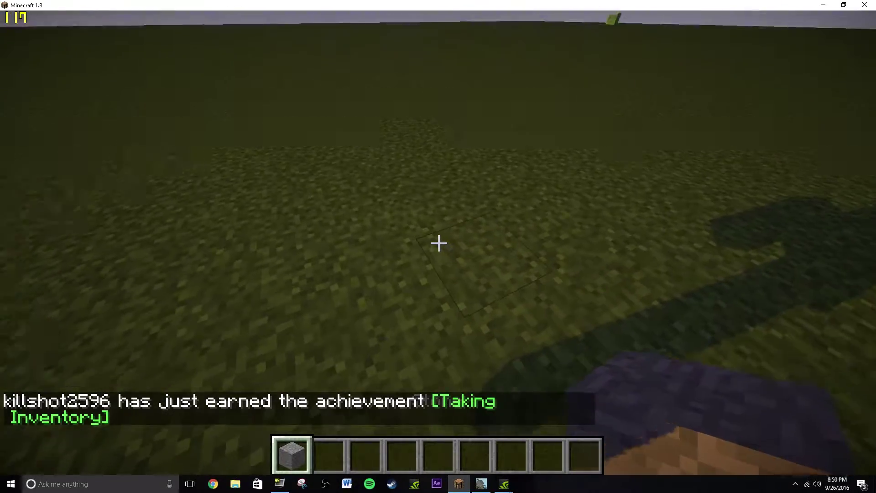
key(space)
right_click(439, 243)
key(space)
right_click(438, 243)
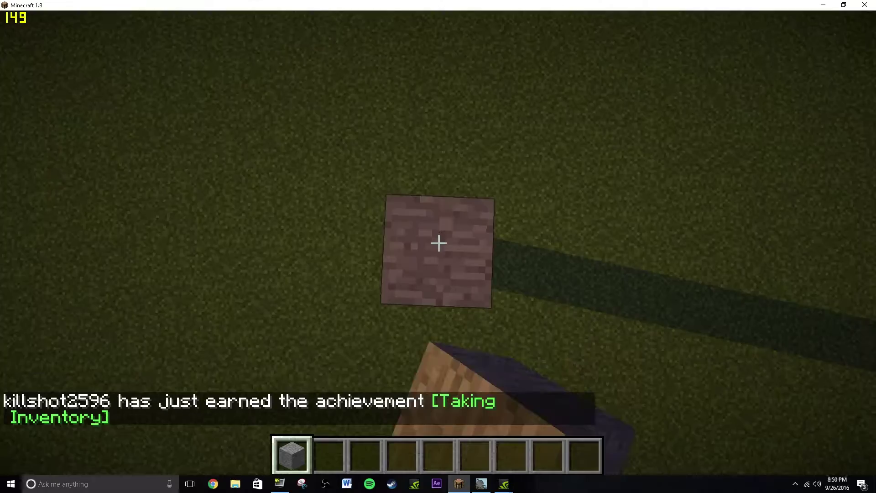
key(s)
right_click(439, 243)
key(a)
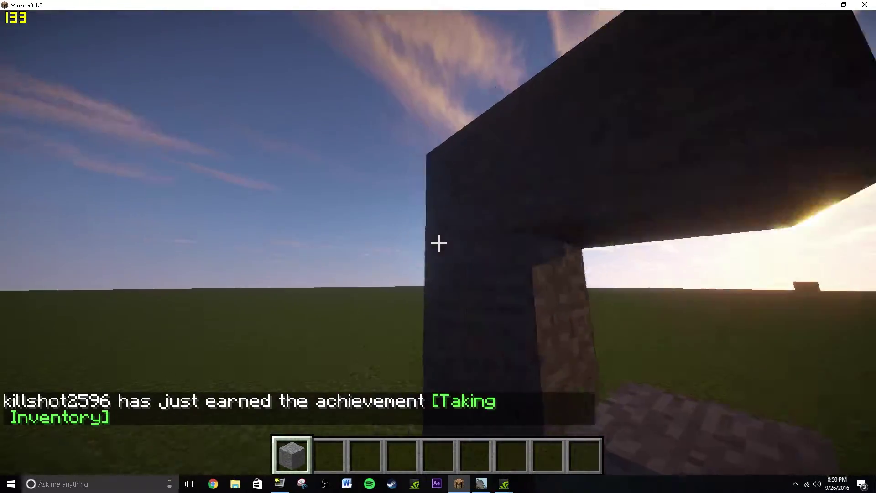
key(space)
key(space)
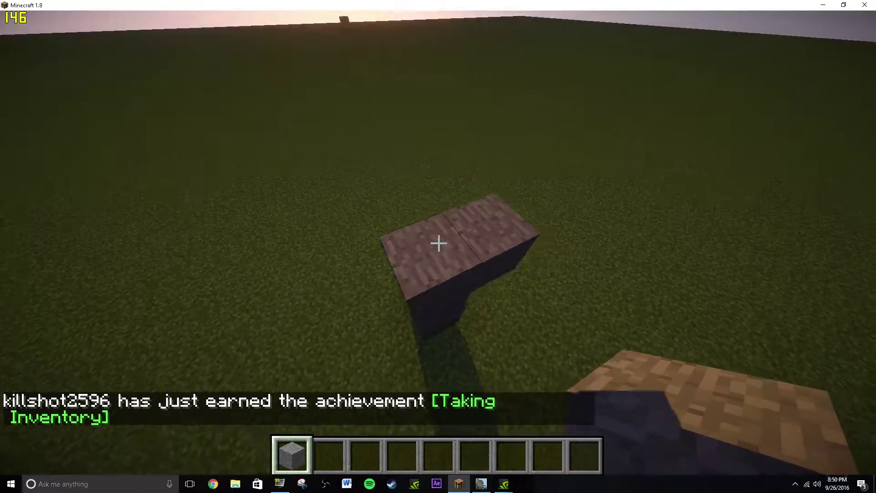
key(d)
key(w)
Add Oak Wood Planks and Glass to the second and third hotbar slots from the building blocks
key(2)
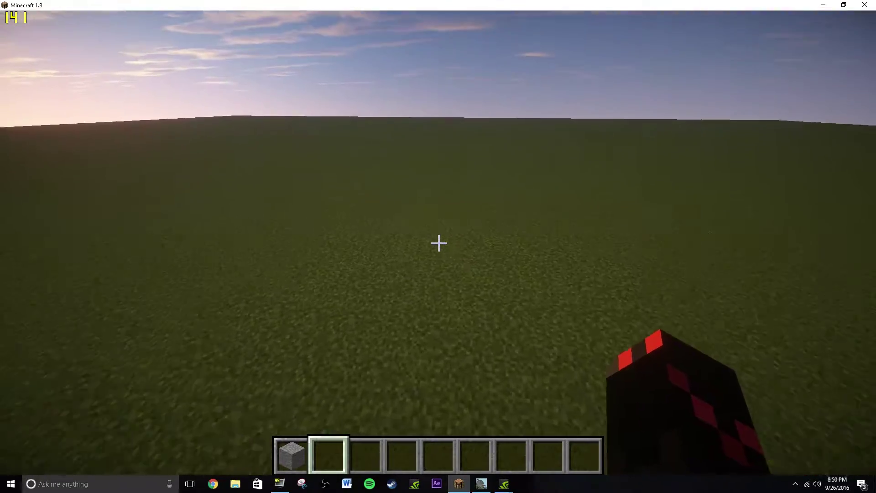
key(e)
scroll(457, 223, down, 2)
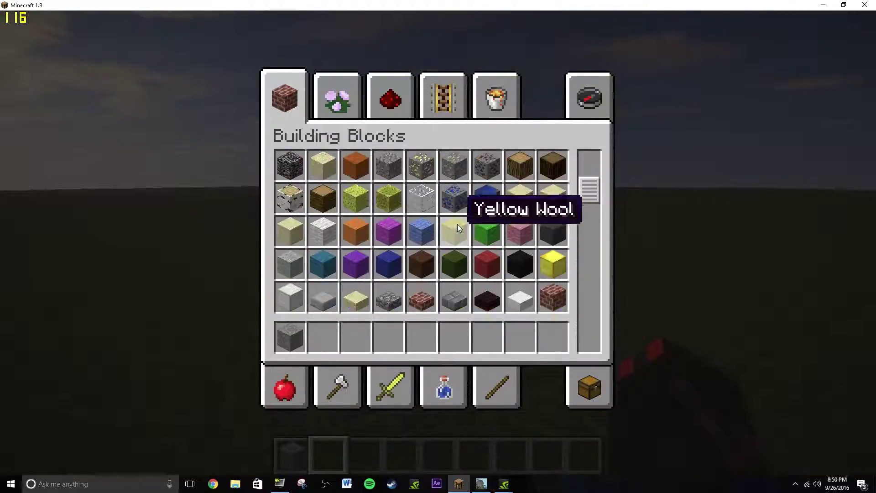
scroll(429, 212, up, 2)
key(e)
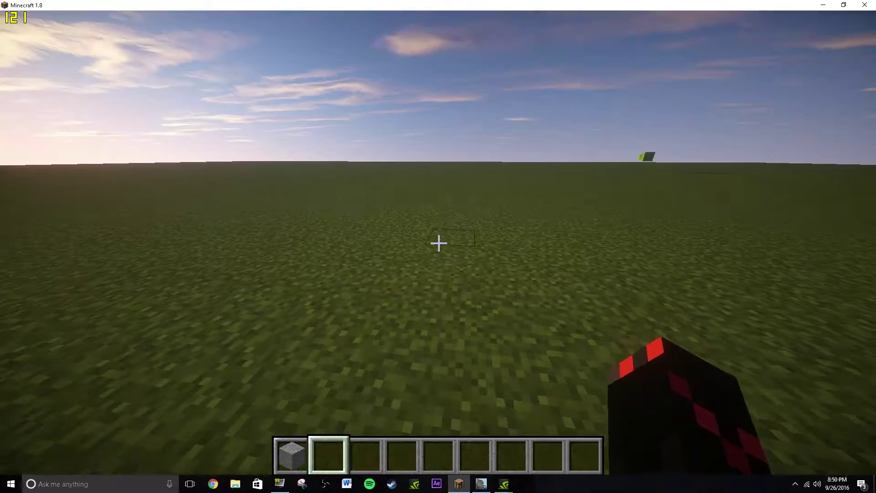
key(e)
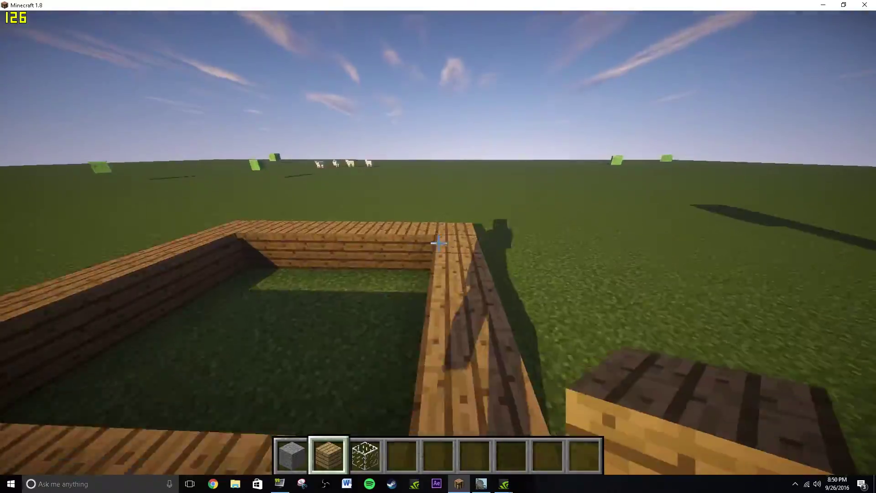
Raise the rectangular house walls to three blocks high with oak planks, leaving a front doorway open
right_click(438, 242)
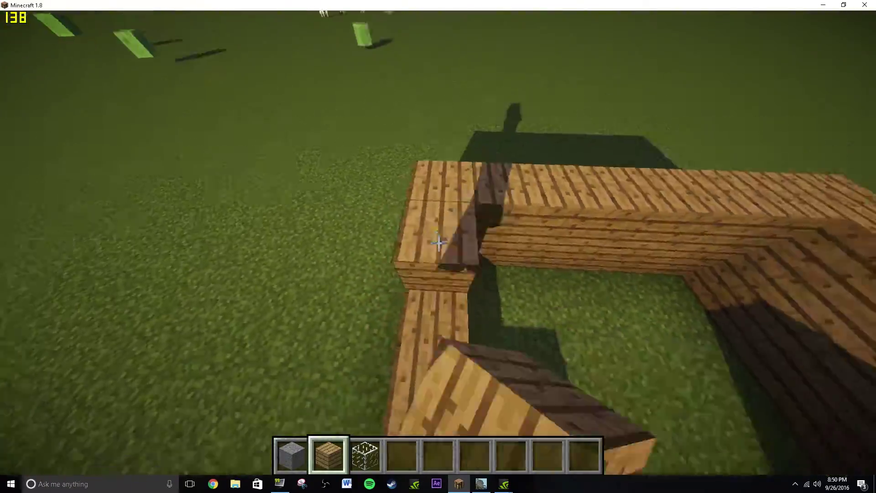
right_click(438, 243)
click(439, 243)
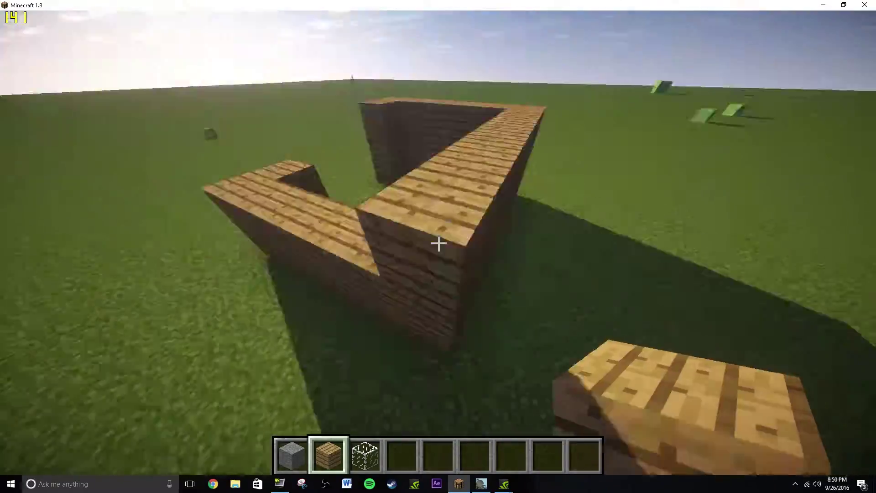
right_click(438, 243)
right_click(439, 242)
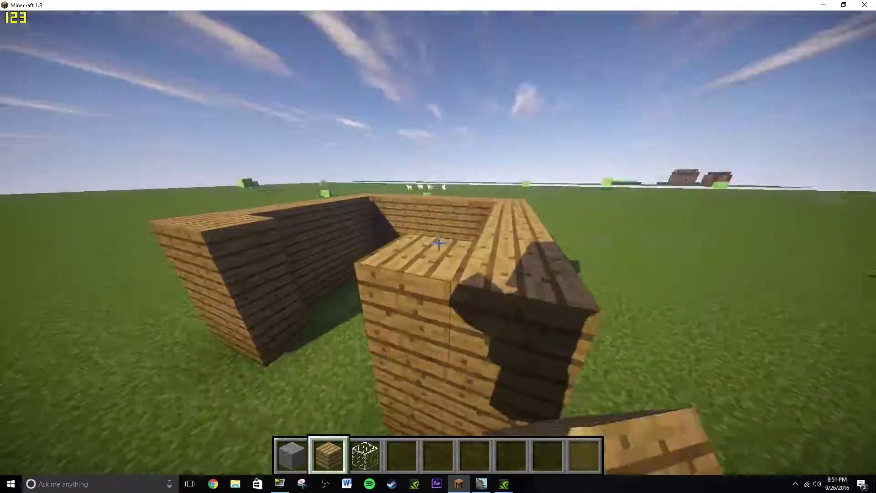
Lay oak planks across the top of the walls as the house's raised roof
right_click(438, 242)
right_click(438, 243)
right_click(438, 243)
right_click(439, 242)
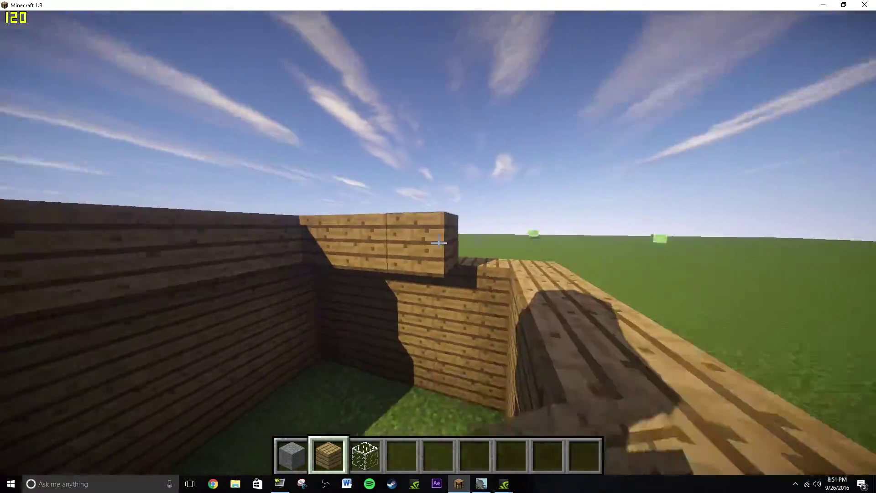
right_click(438, 243)
right_click(438, 243)
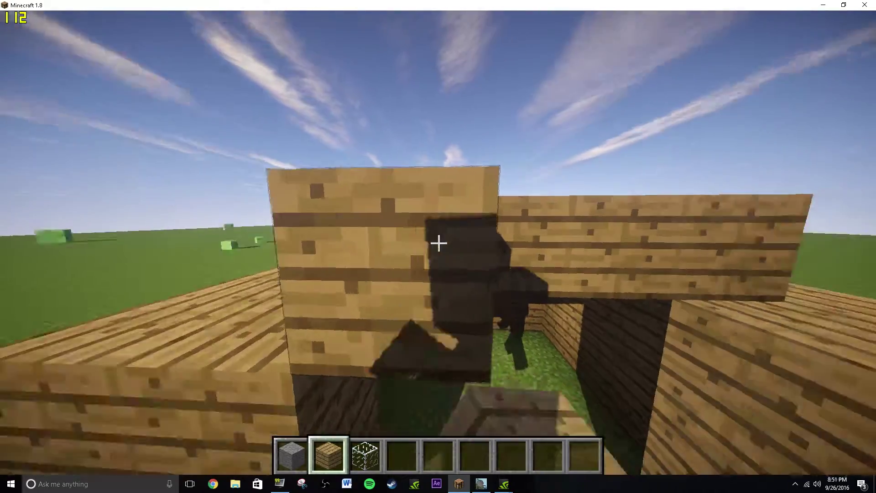
Break a two-block opening in one side wall from inside the house and fill it with glass
key(w)
key(3)
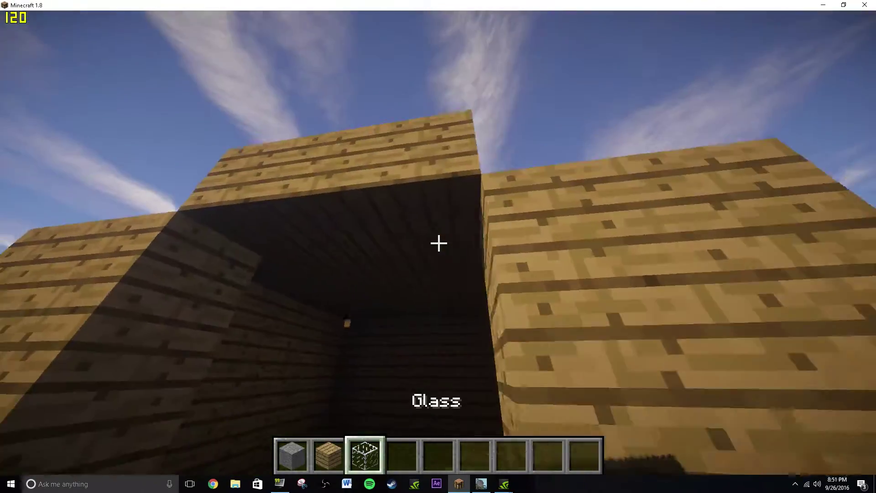
key(w)
click(438, 243)
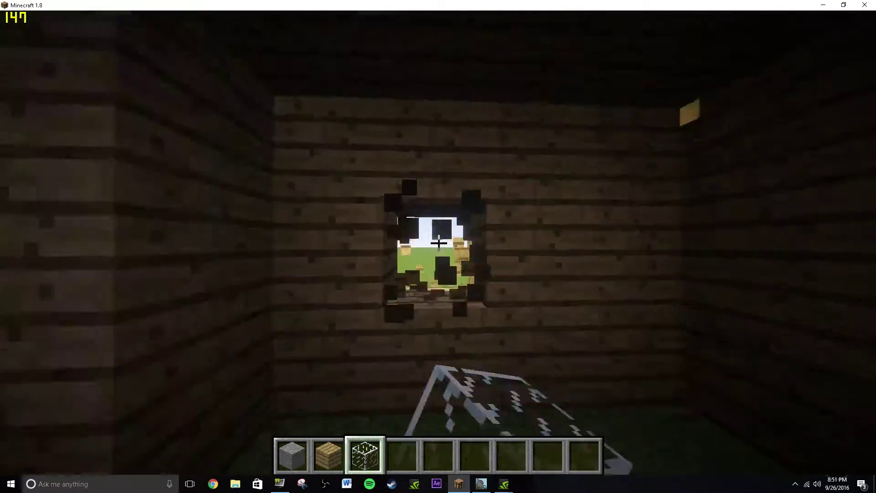
click(439, 243)
click(438, 243)
right_click(438, 243)
right_click(439, 242)
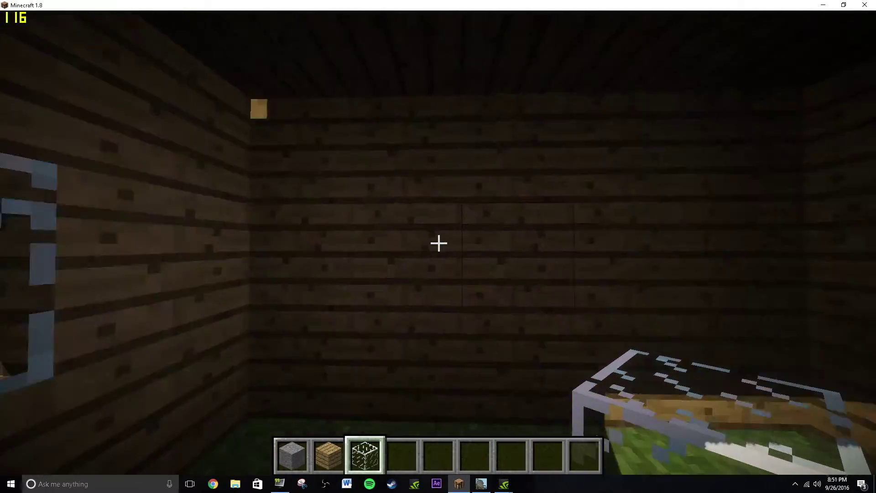
Break a three-block opening in the back wall opposite the doorway and fill it with glass
click(438, 243)
click(439, 242)
right_click(439, 243)
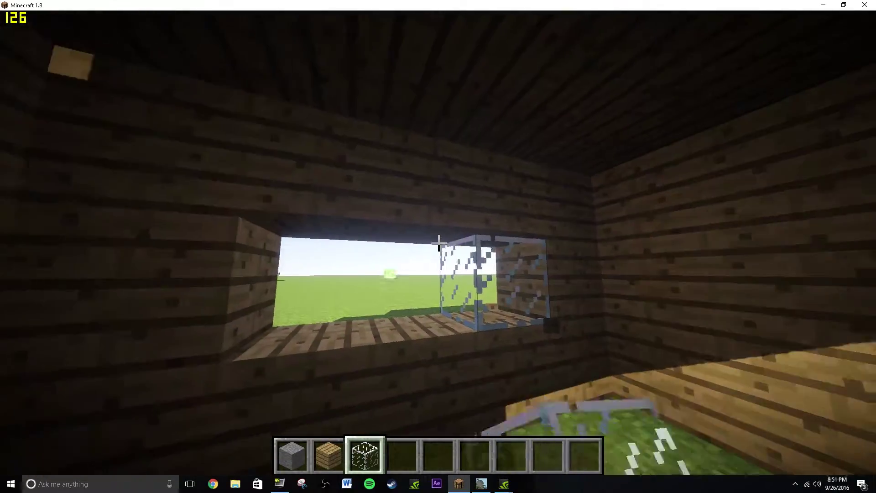
right_click(438, 243)
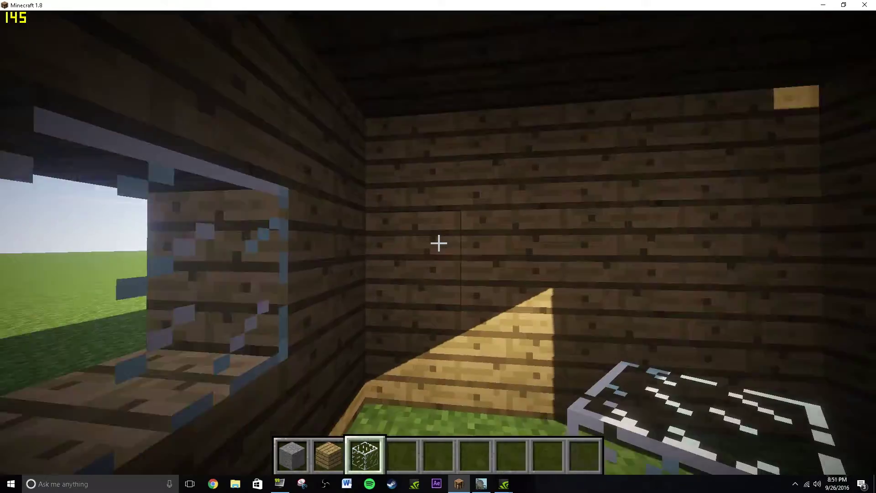
Break a two-block opening in the remaining side wall and fill it with glass
click(438, 243)
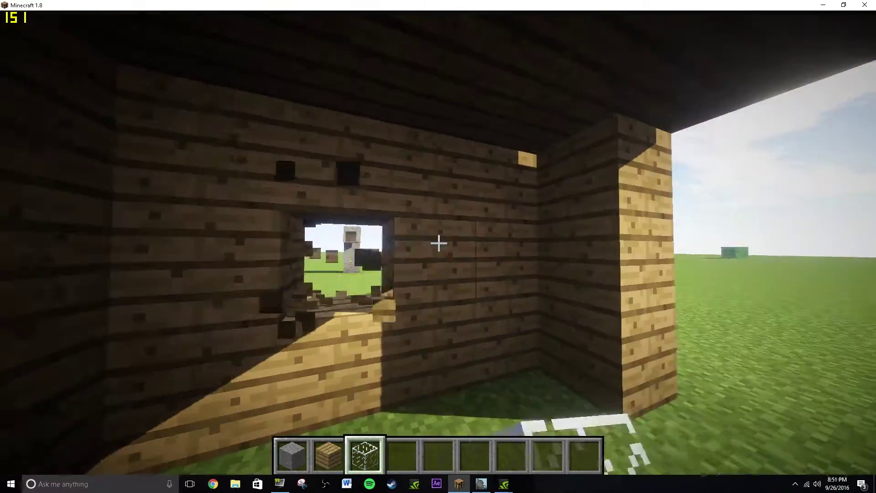
click(438, 242)
right_click(439, 243)
right_click(438, 243)
Replace the row of grass blocks across the doorway with Oak Wood Planks
scroll(438, 243, up, 1)
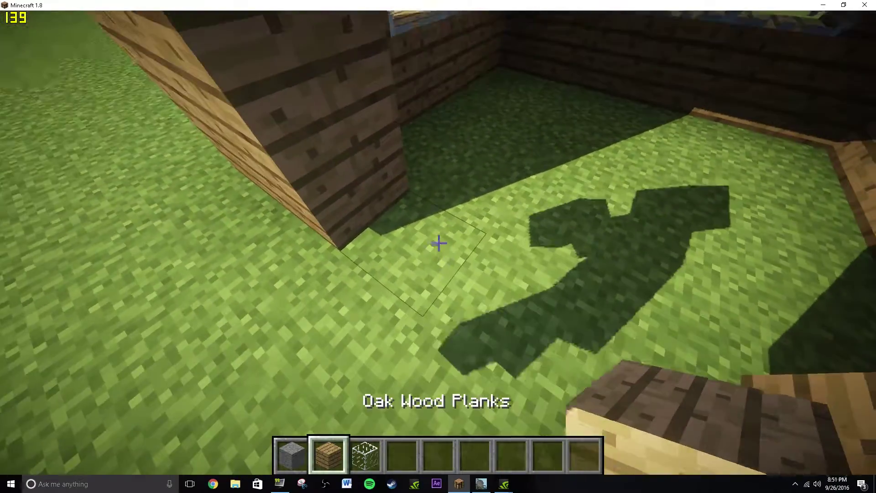
click(438, 242)
right_click(439, 243)
click(438, 243)
right_click(438, 243)
click(438, 242)
right_click(438, 243)
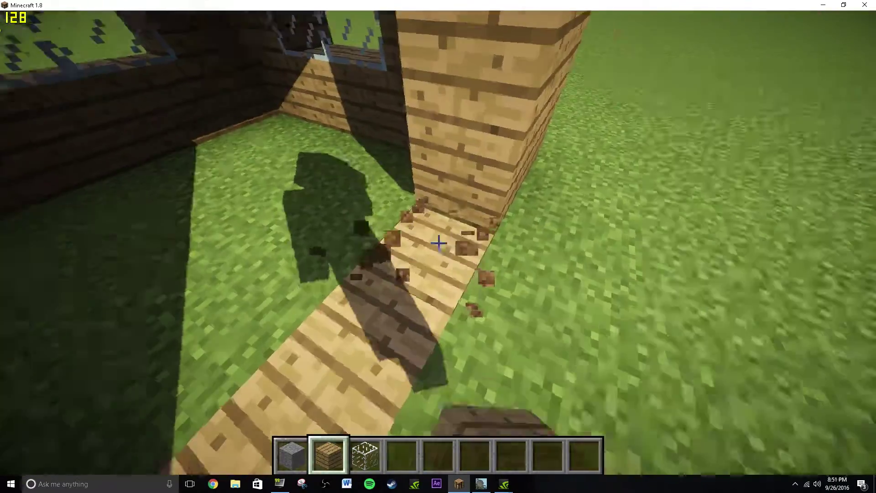
click(438, 243)
right_click(439, 243)
click(438, 243)
right_click(439, 243)
click(439, 243)
right_click(439, 243)
Replace all the grass inside the house with Oak Wood Planks to finish the floor
click(438, 242)
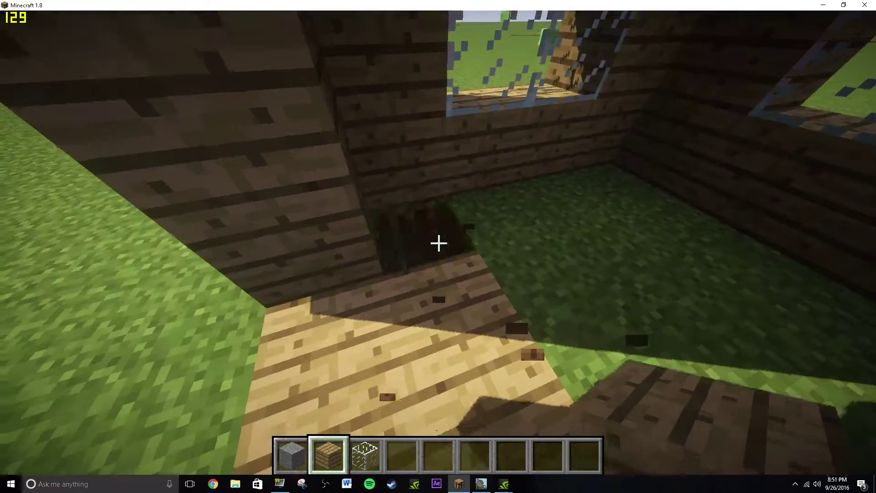
right_click(439, 242)
click(438, 243)
click(439, 243)
right_click(438, 242)
click(438, 242)
right_click(438, 243)
click(438, 243)
right_click(439, 242)
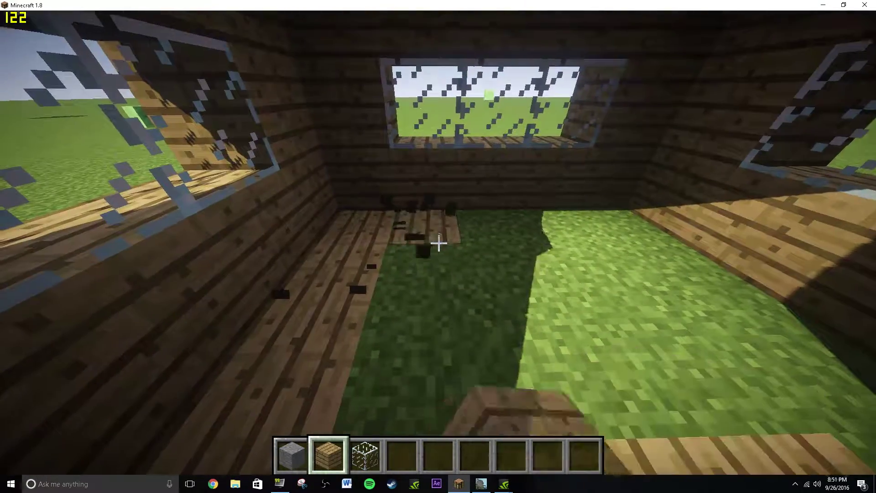
click(438, 242)
right_click(439, 242)
click(438, 242)
right_click(438, 243)
click(438, 243)
right_click(438, 243)
click(438, 243)
right_click(439, 242)
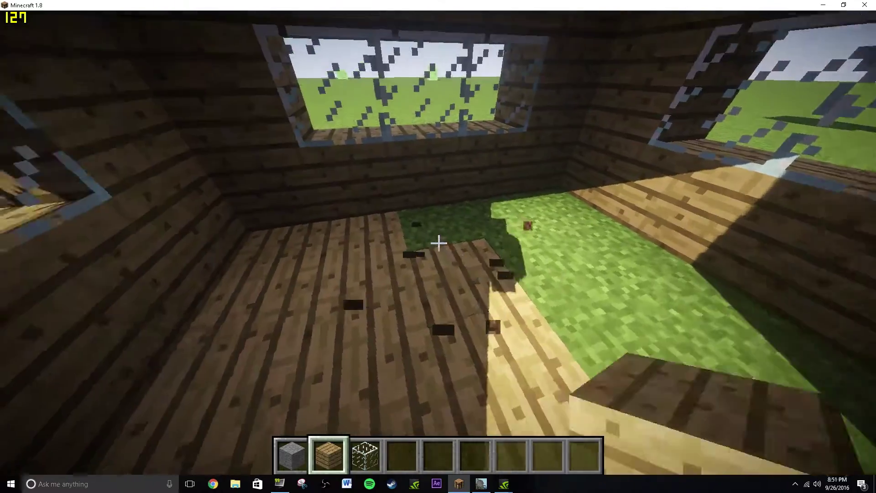
click(438, 243)
right_click(439, 243)
click(438, 242)
right_click(438, 243)
click(438, 242)
right_click(439, 243)
right_click(438, 242)
click(439, 243)
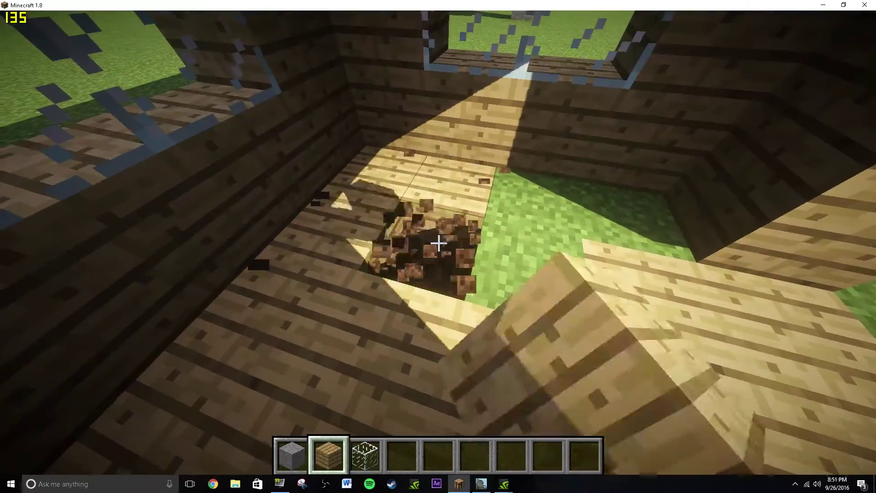
right_click(438, 243)
click(439, 243)
right_click(439, 242)
click(438, 243)
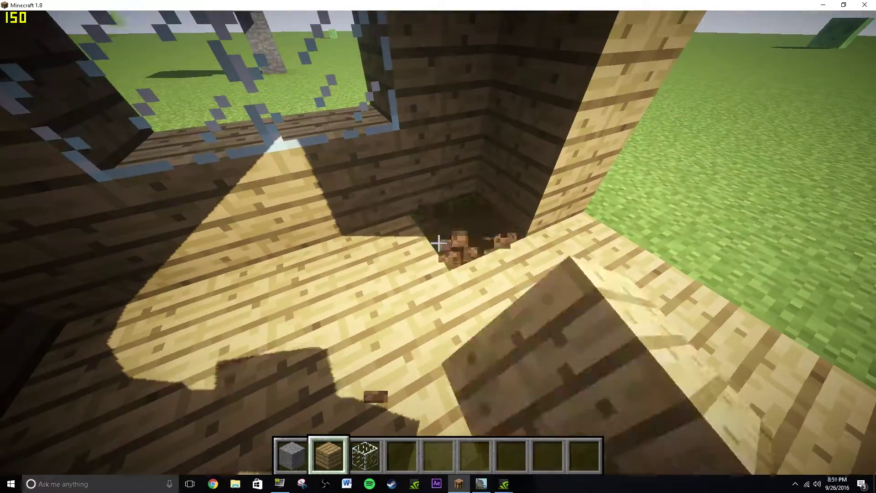
right_click(438, 242)
Leave the house and inspect its front, roof and side from the outside
key(s)
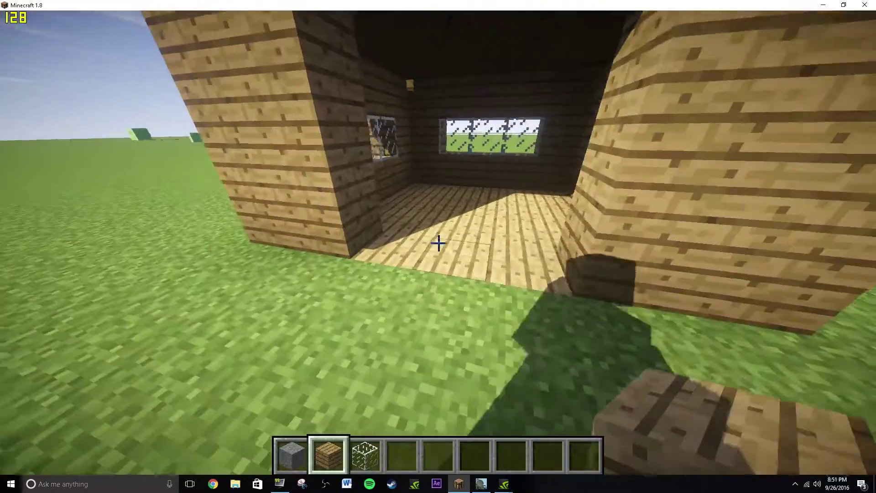
key(d)
key(d)
key(space)
key(space)
key(s)
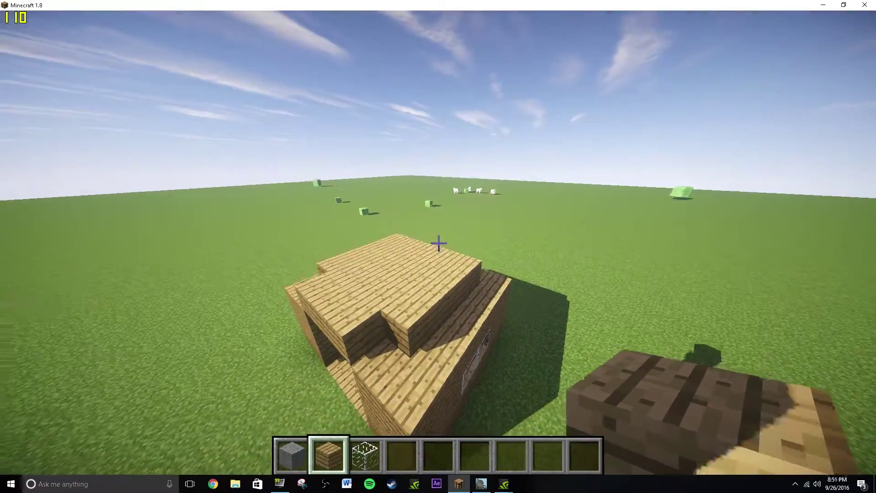
key(shift)
key(a)
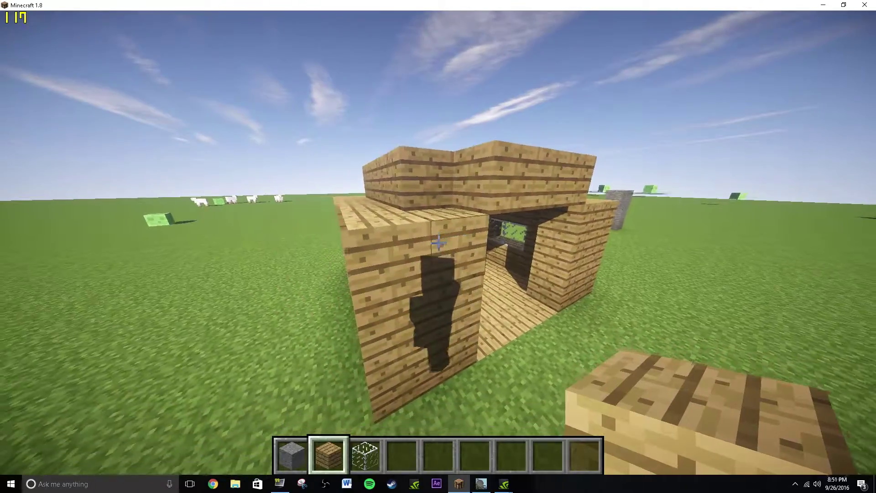
Finish viewing the house, then save the world and quit to the title screen
key(w)
key(s)
key(space)
key(Escape)
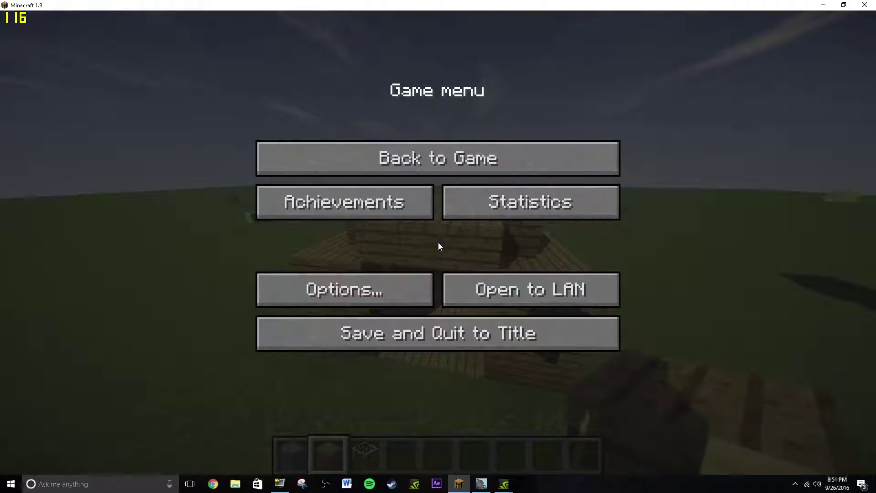
click(452, 331)
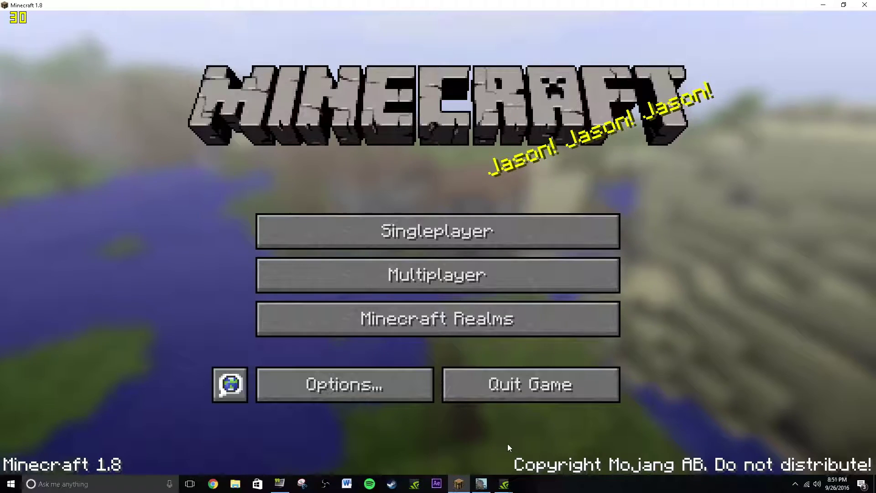
Switch to Mineways and open the Maya 2016 Tutorial world
click(482, 484)
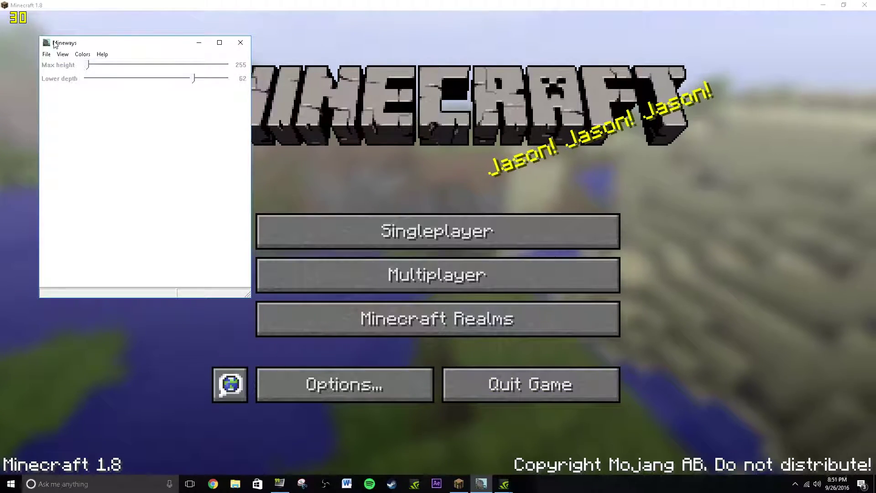
drag(53, 44, 356, 136)
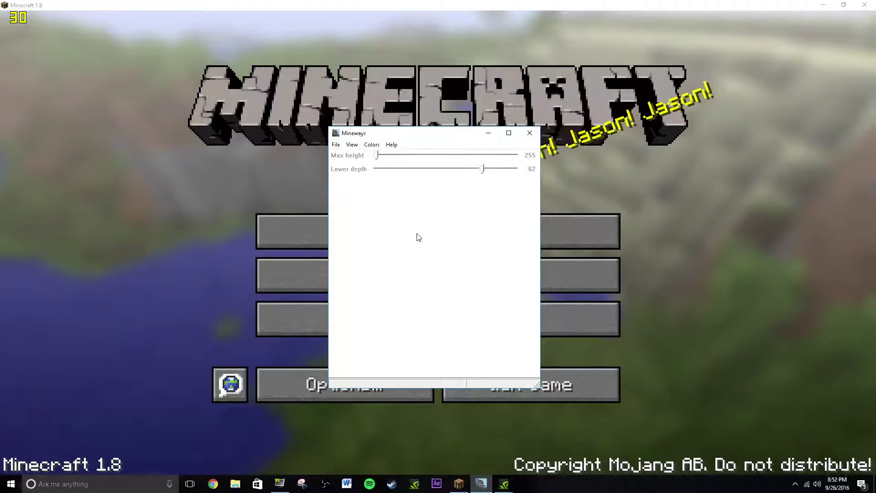
click(337, 146)
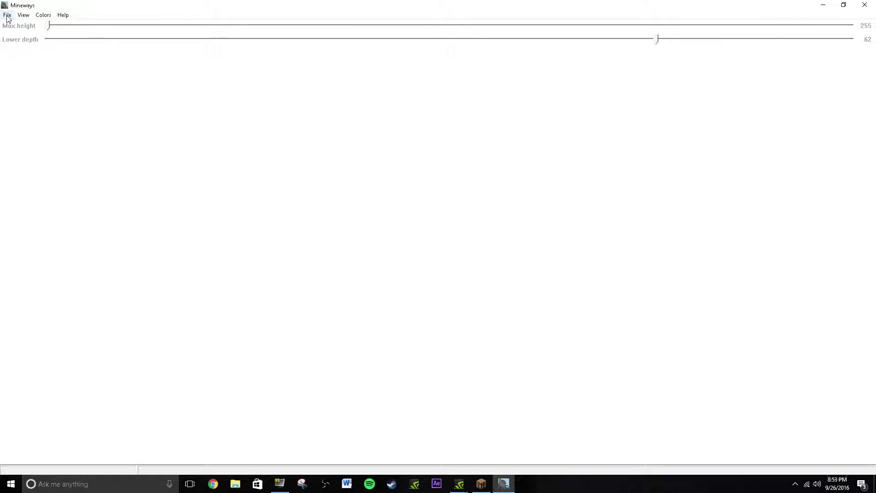
click(8, 17)
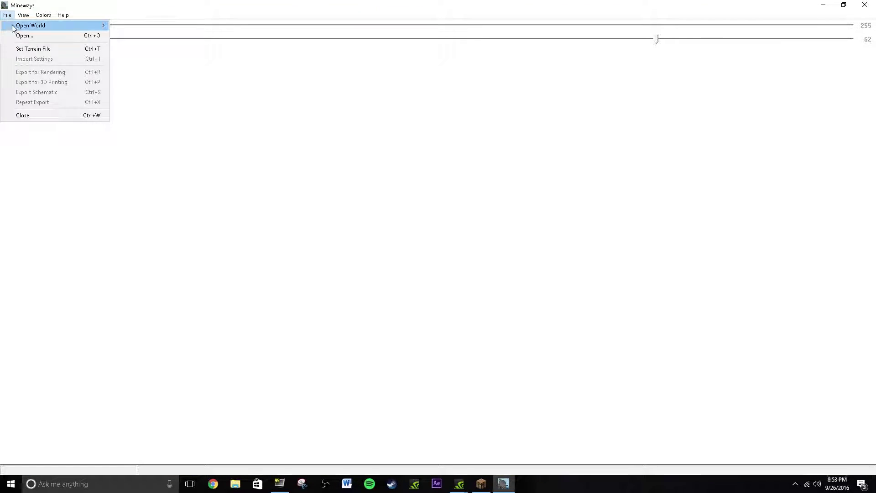
mouse_move(25, 28)
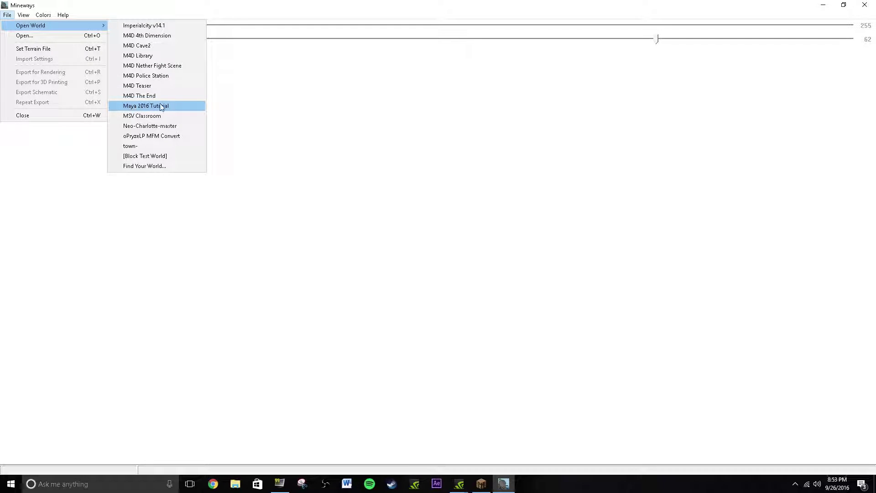
click(146, 105)
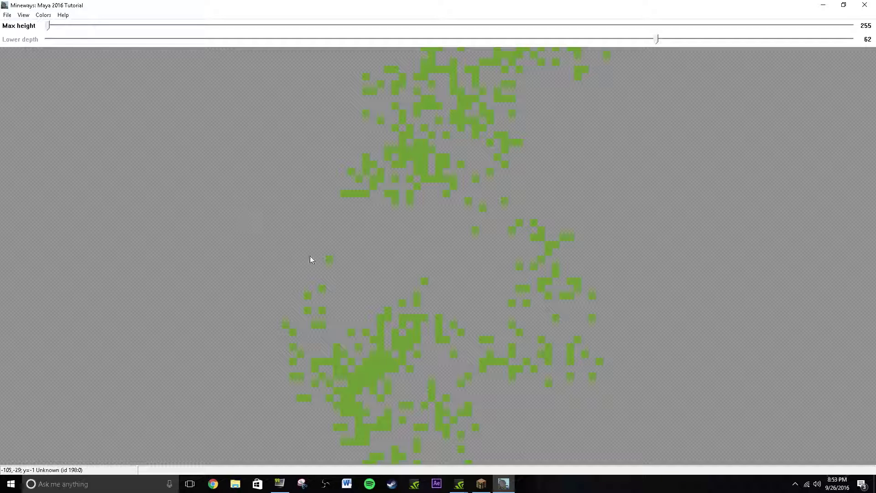
Select a square area of about 13 by 13 blocks around the oak house on the map, accepting the lower depth reset to 3
drag(336, 182, 338, 211)
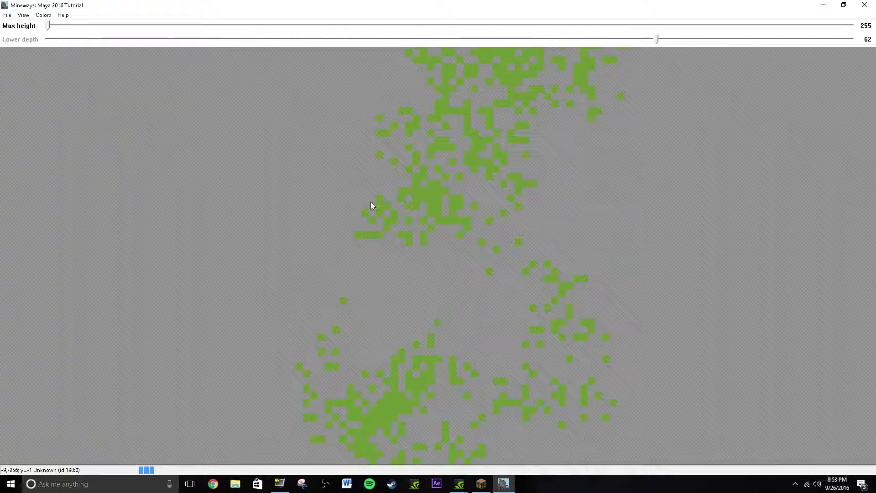
drag(356, 347, 377, 176)
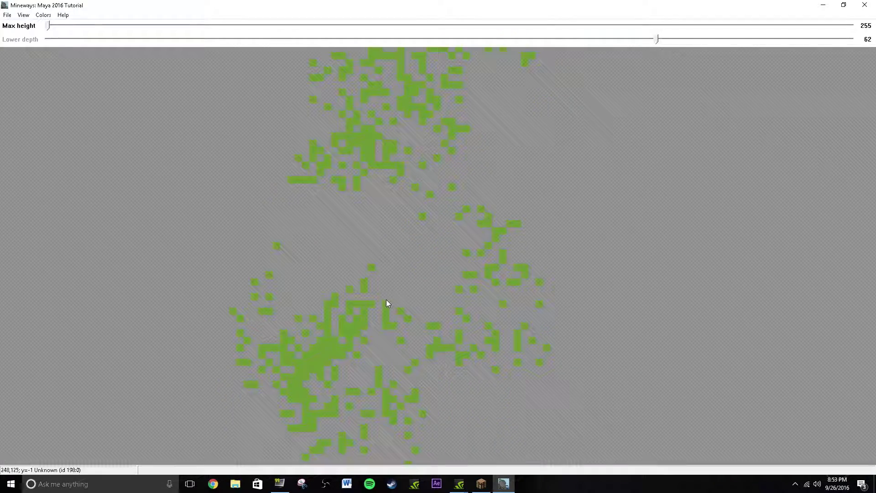
drag(398, 274, 461, 130)
drag(442, 254, 406, 127)
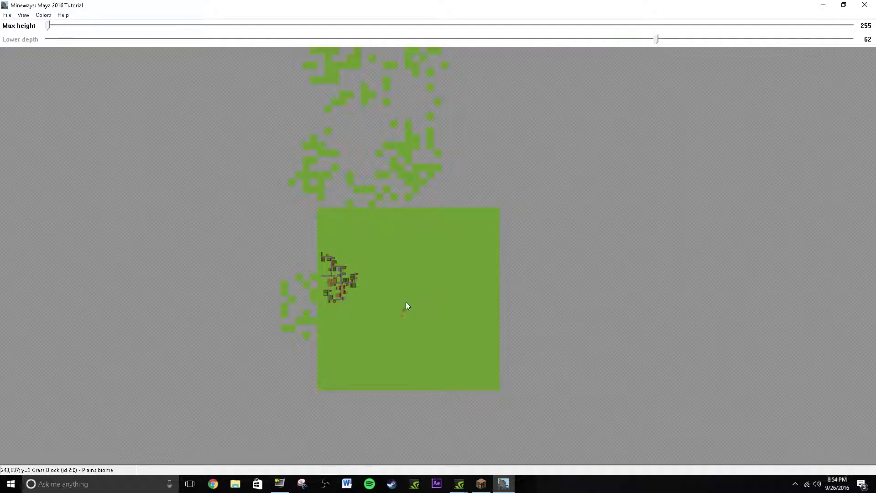
scroll(402, 323, up, 6)
drag(367, 312, 470, 193)
scroll(434, 226, up, 7)
drag(397, 215, 425, 232)
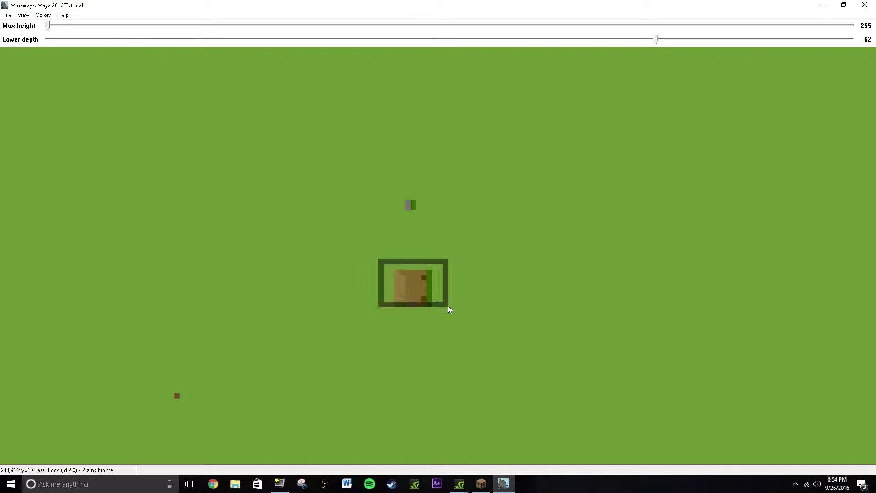
drag(448, 325, 444, 326)
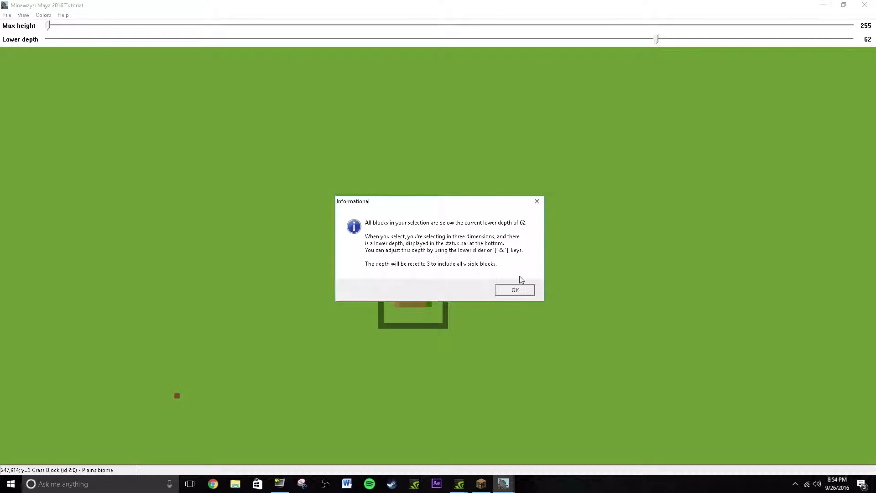
click(512, 294)
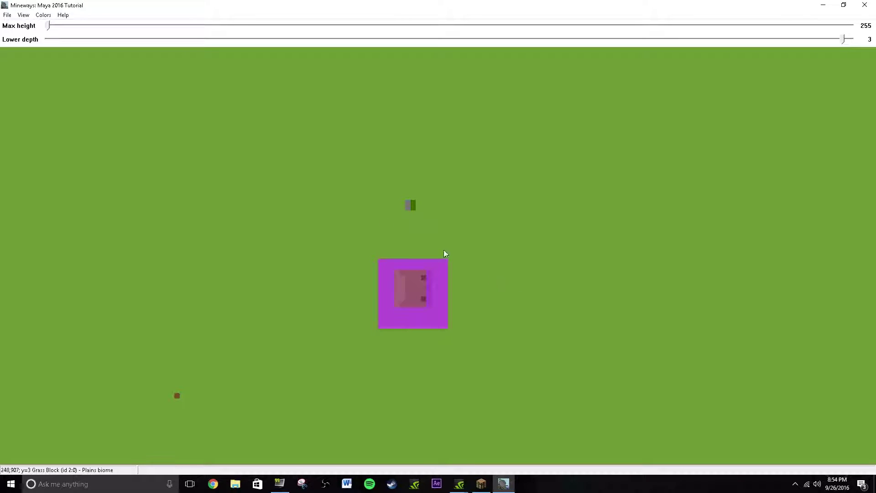
Set the terrain file to terrainBase from the mineways folder on the Desktop
click(8, 15)
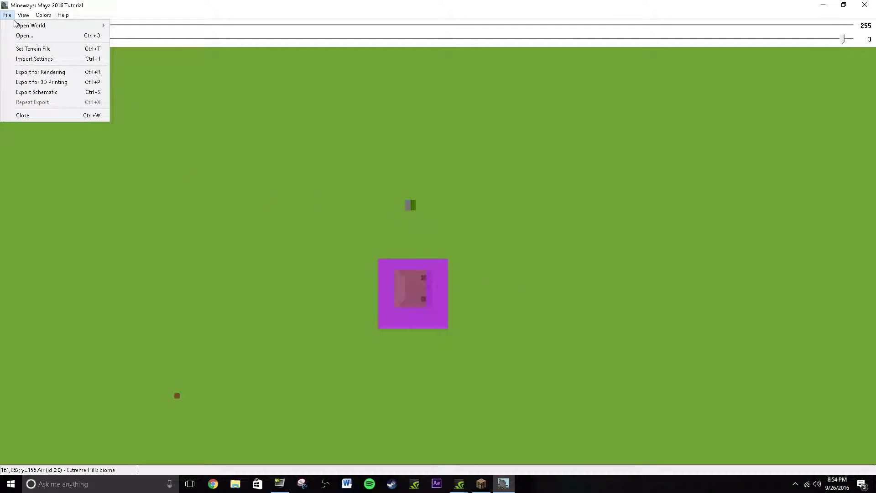
click(33, 48)
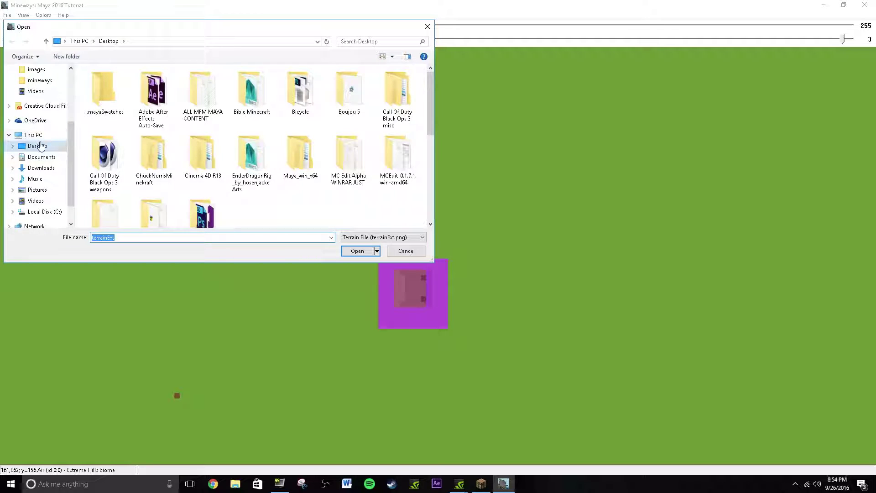
scroll(338, 182, down, 3)
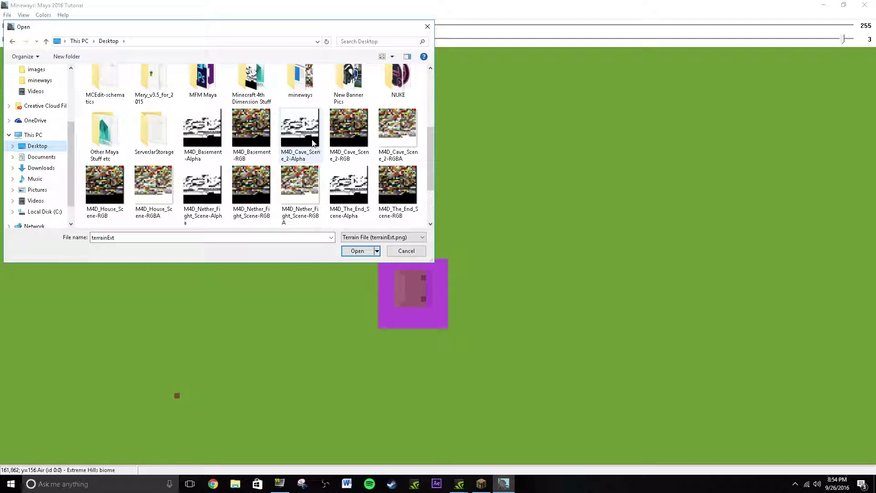
double_click(299, 80)
click(208, 93)
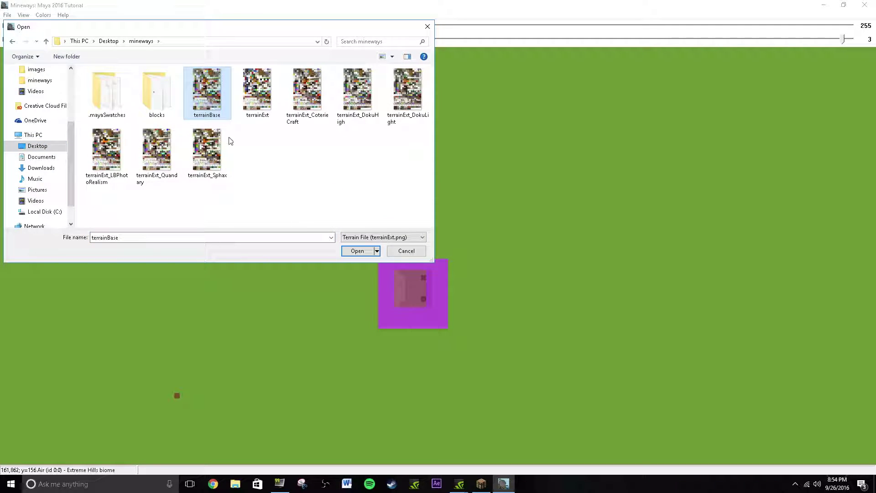
click(358, 251)
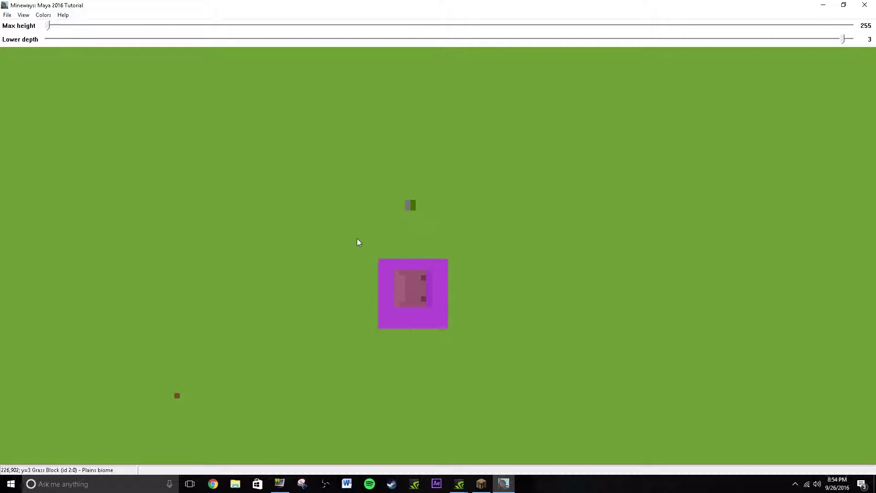
Export the selection for rendering to the Desktop as a Wavefront OBJ named Minecraft Maya 2016 Tutorial, keeping the default export options
click(8, 15)
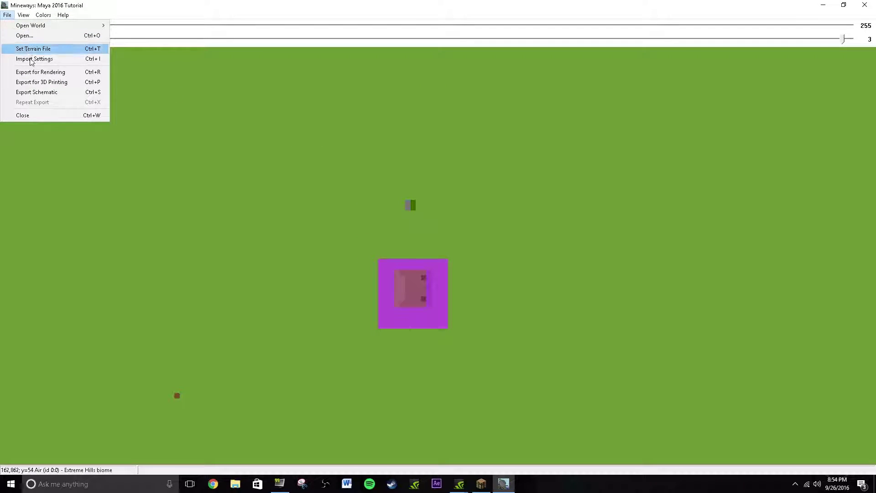
click(27, 71)
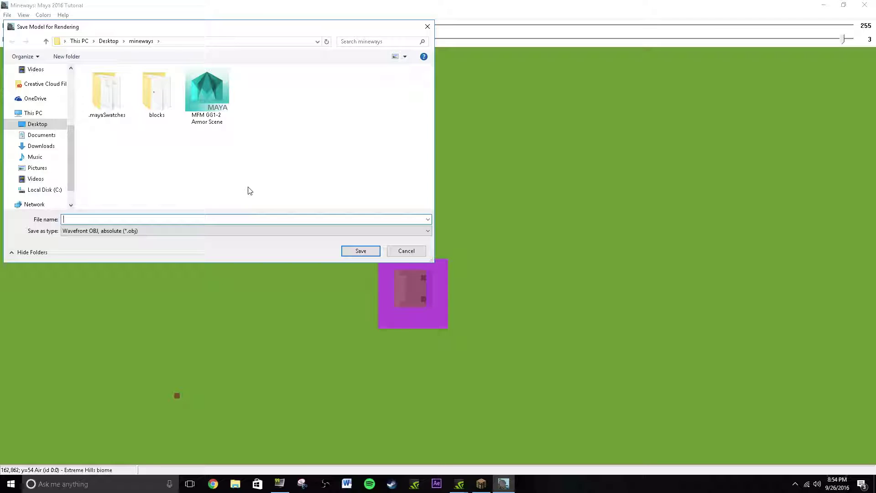
text(Minecraft Maya 2016 Tutorial)
click(42, 123)
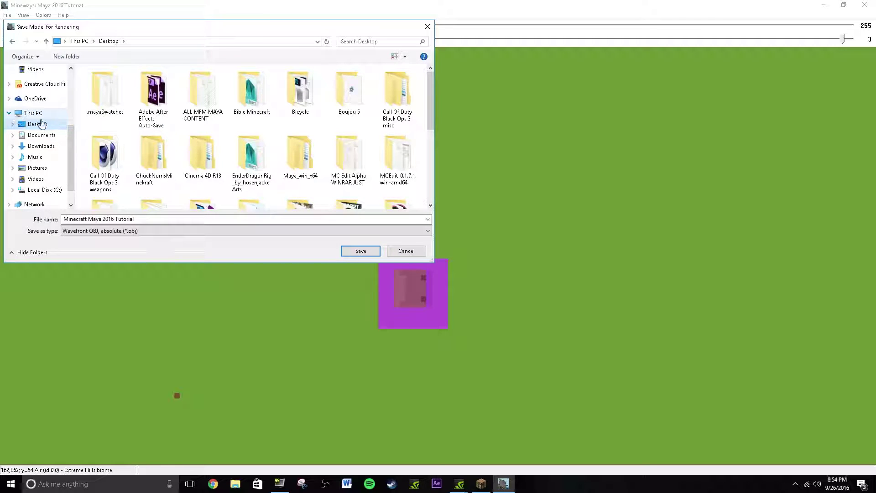
click(361, 251)
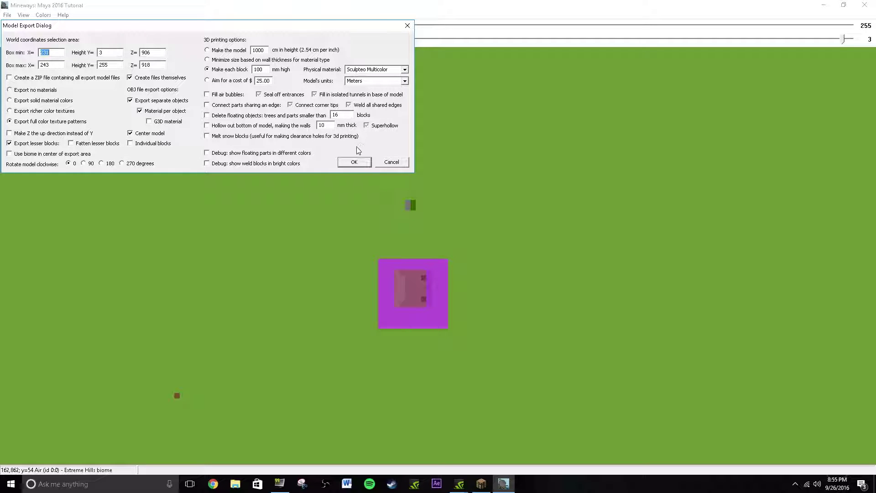
click(357, 163)
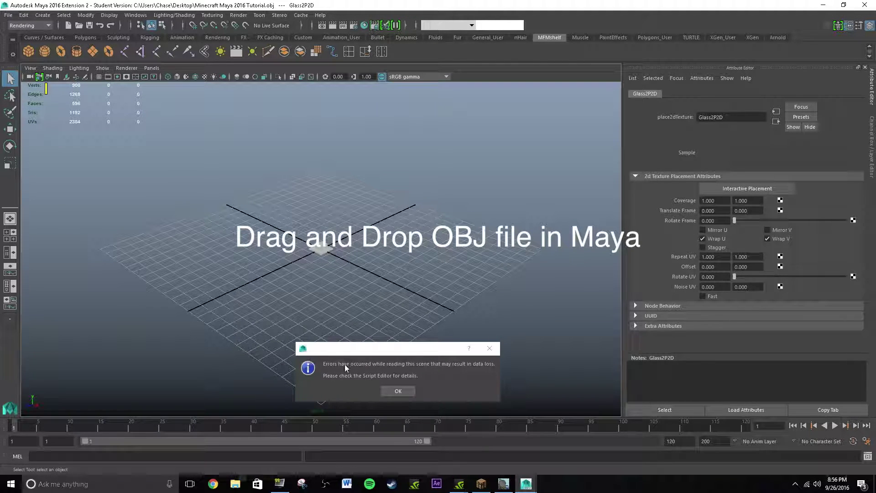
In Maya, dismiss the import message, select the whole imported house model and scale it up uniformly
click(400, 388)
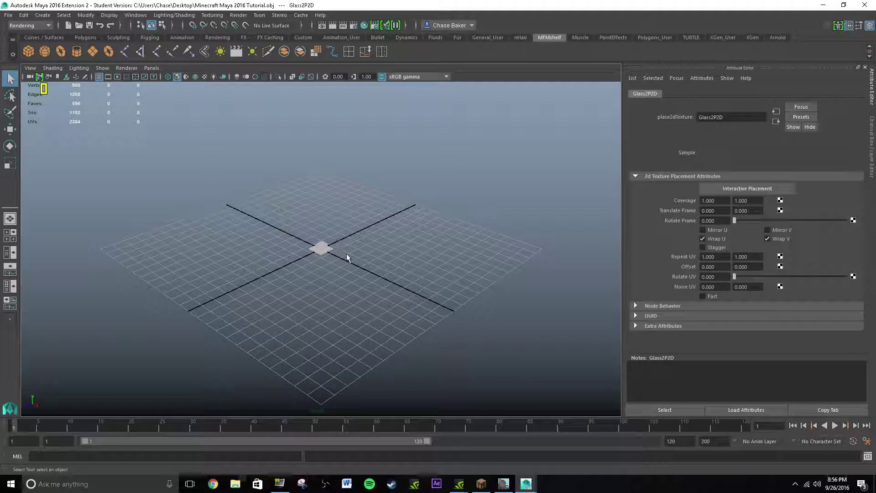
drag(288, 216, 362, 269)
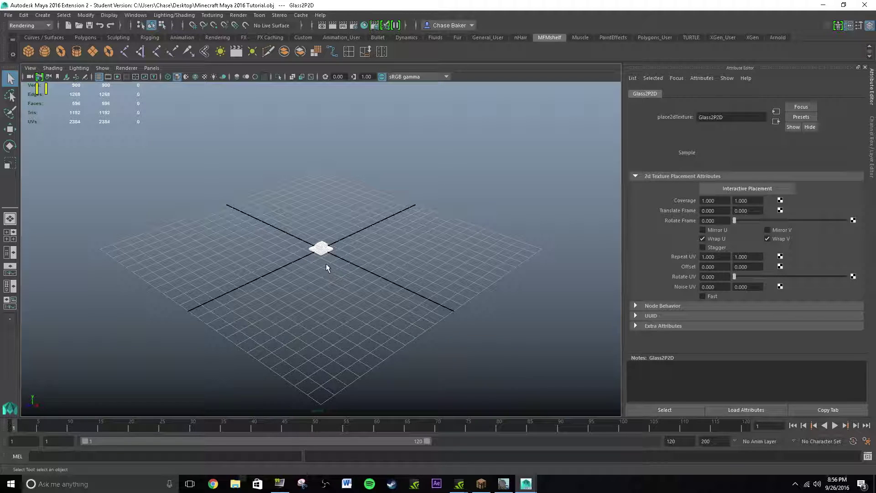
key(r)
scroll(362, 247, up, 2)
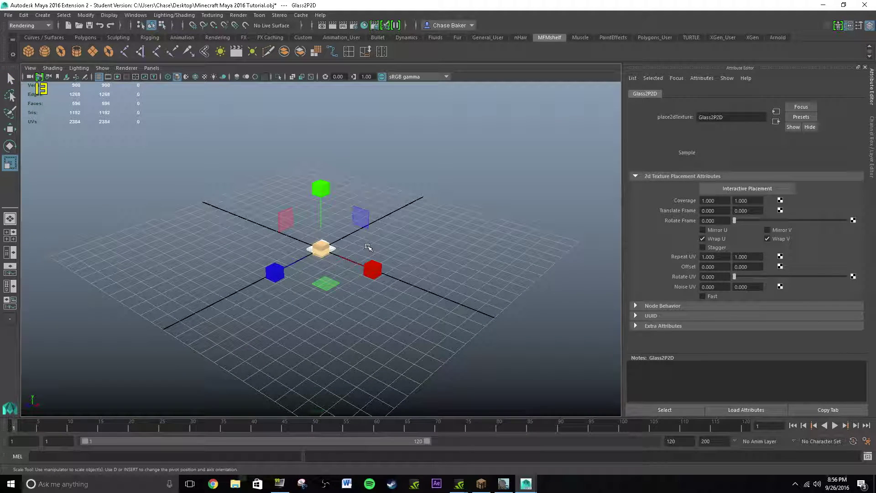
middle_drag(368, 246, 343, 227)
key(ctrl+z)
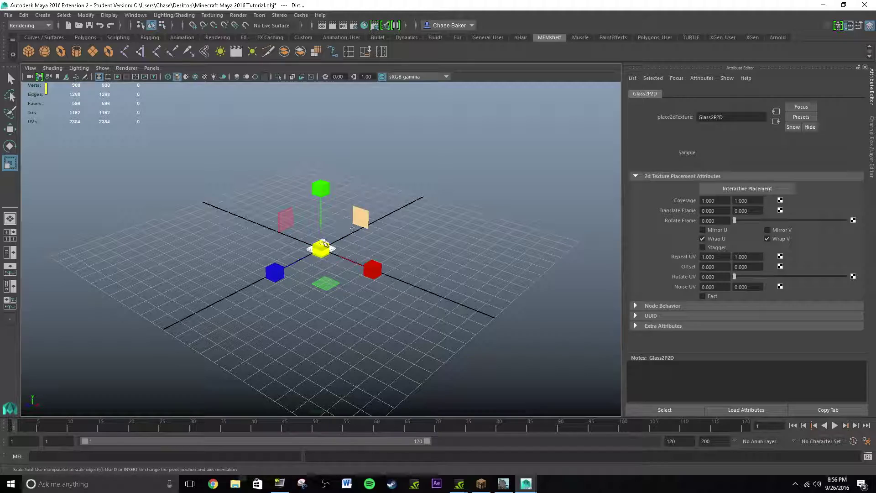
middle_drag(322, 248, 433, 236)
alt+drag(433, 236, 367, 221)
key(q)
Deselect the model and turn on textured display for the house in the perspective view
alt+drag(426, 203, 355, 194)
alt+middle_drag(355, 194, 352, 240)
scroll(431, 212, up, 3)
alt+drag(409, 203, 443, 187)
click(458, 146)
alt+drag(410, 135, 435, 154)
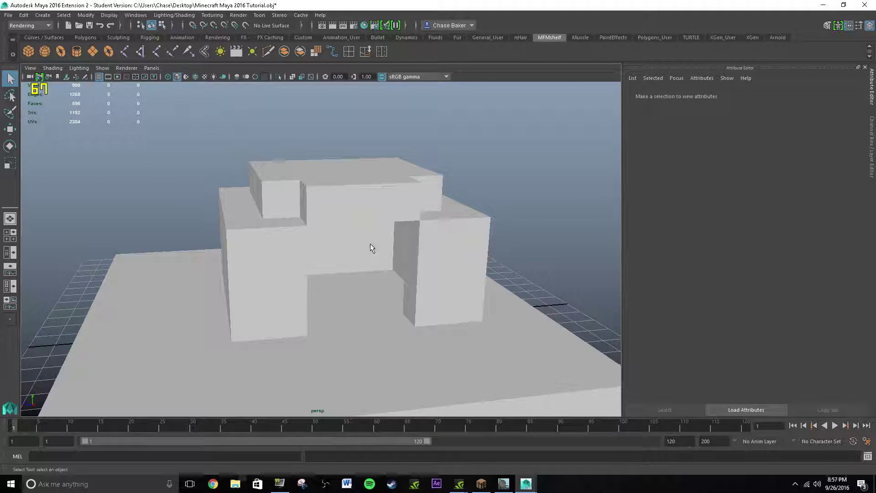
click(204, 76)
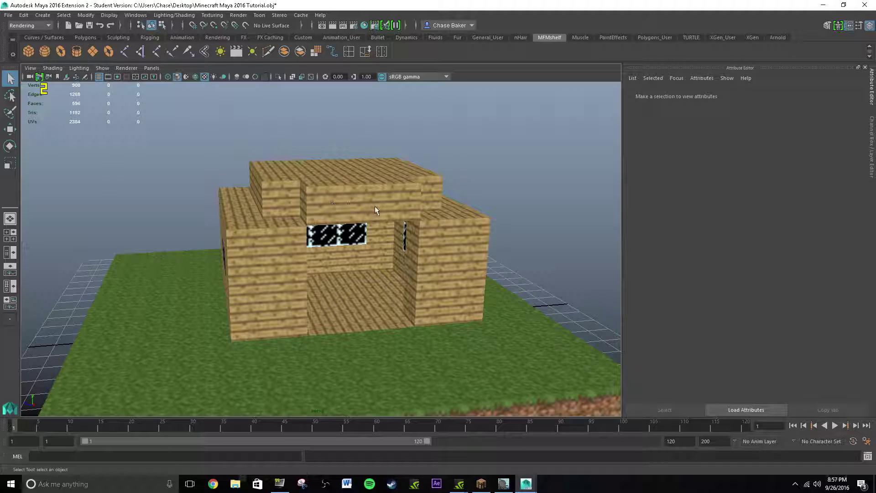
Examine the glass textures of the side and back windows up close, finishing with a front view of the house
alt+drag(376, 209, 518, 284)
alt+right_drag(519, 283, 592, 221)
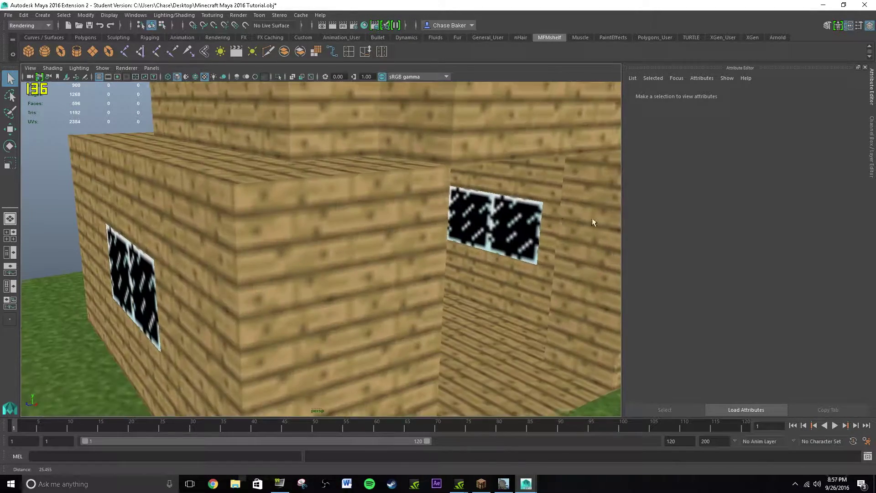
alt+drag(328, 202, 477, 191)
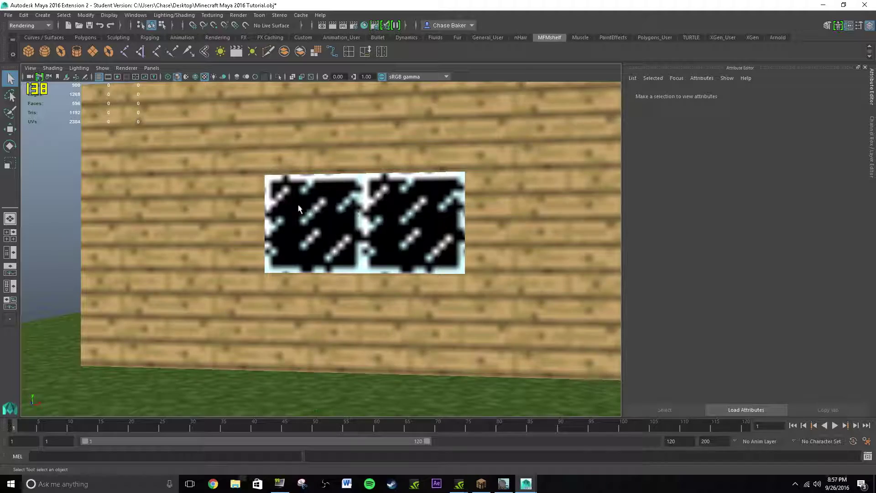
alt+drag(333, 212, 350, 232)
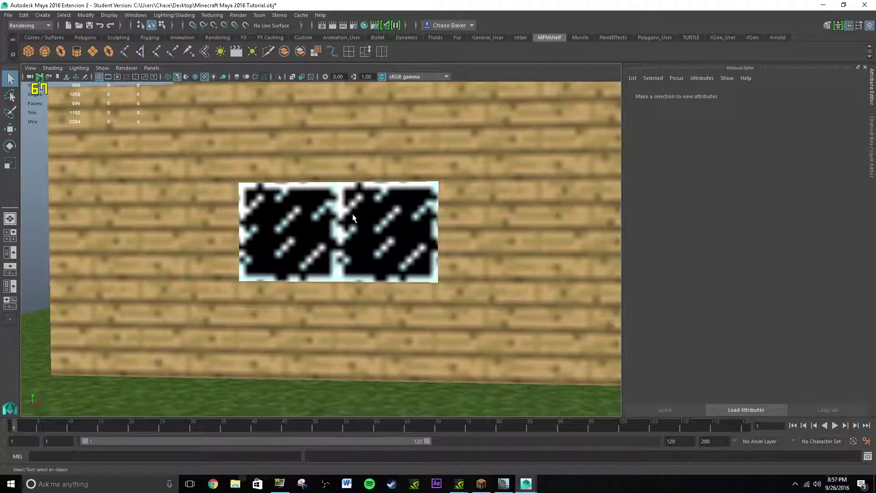
alt+drag(433, 213, 319, 232)
alt+drag(420, 234, 353, 230)
alt+right_drag(354, 230, 304, 184)
alt+drag(304, 184, 363, 190)
mouse_move(318, 274)
alt+mouse_down()
mouse_move(324, 258)
mouse_move(324, 268)
alt+mouse_up()
alt+middle_drag(325, 268, 322, 322)
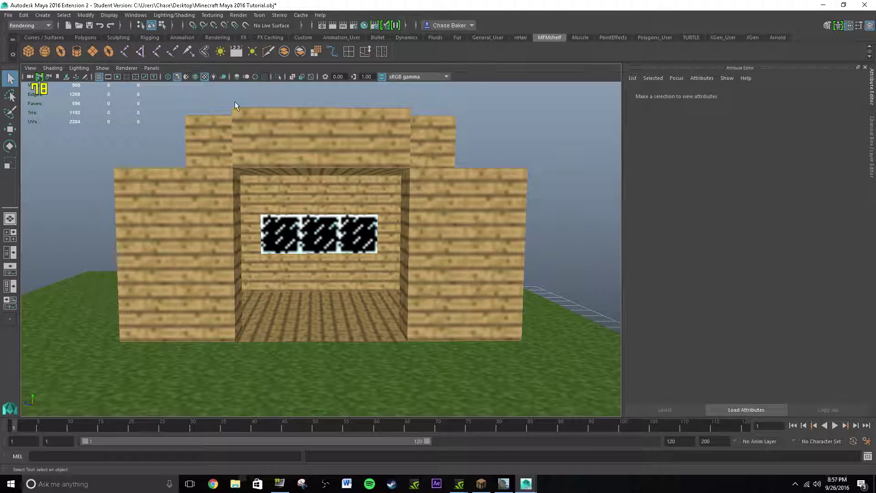
Open the Outliner over the viewport and select the imported Glass, Dirt and Oak_Wood_Planks meshes one at a time to identify them
click(136, 15)
mouse_move(161, 77)
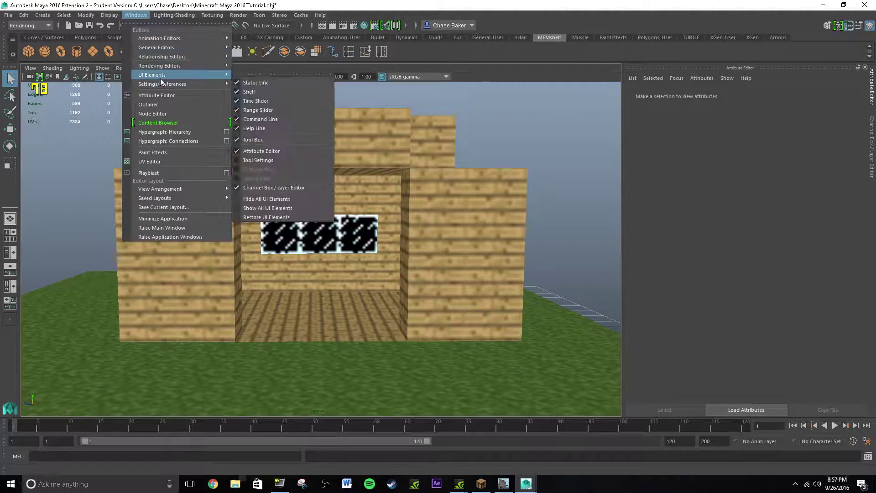
click(160, 104)
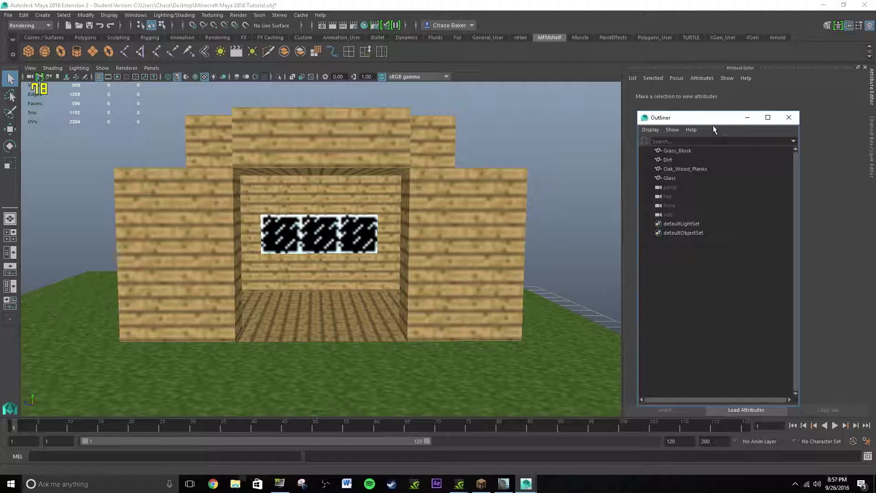
drag(714, 120, 548, 106)
click(524, 164)
click(522, 146)
click(521, 156)
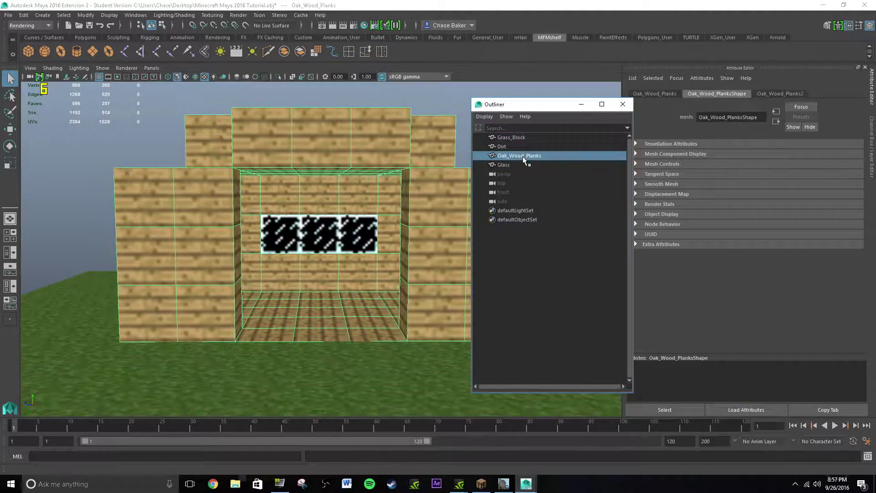
click(518, 148)
Set the filter type of the Grass_Block material's colour texture to Off
click(514, 138)
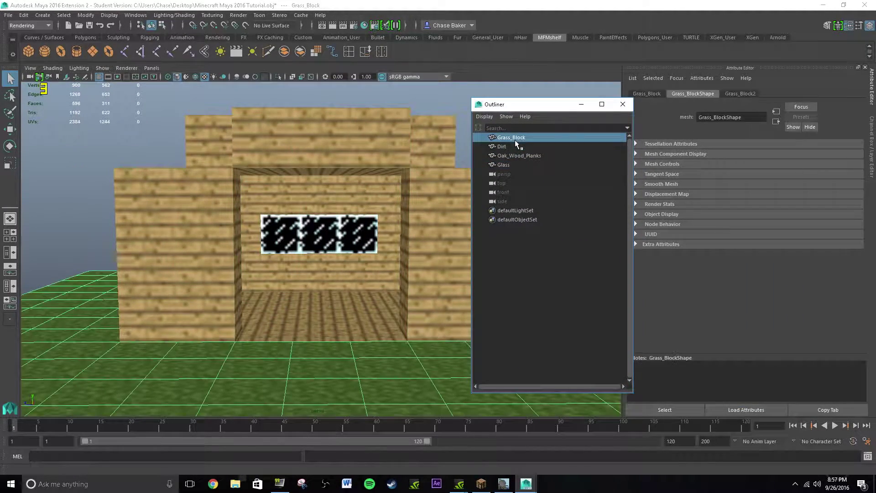
click(738, 94)
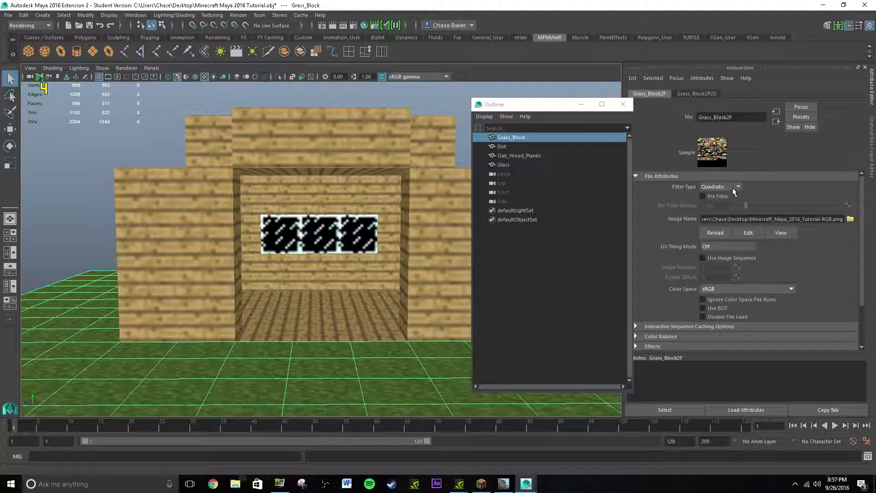
click(730, 185)
click(723, 195)
Delete the Dirt mesh from the scene
click(500, 146)
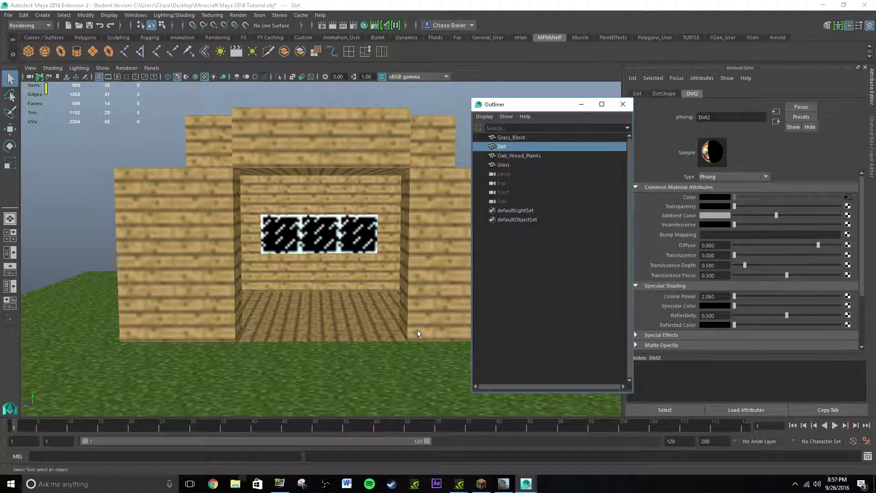
key(Delete)
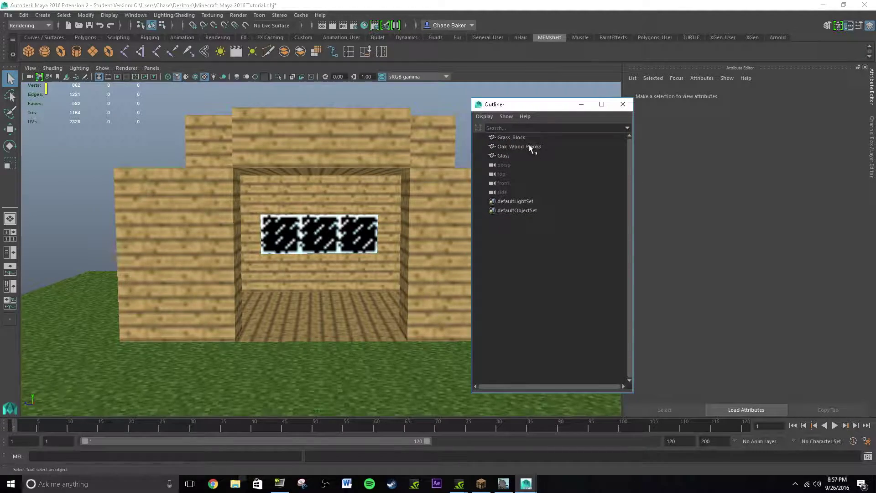
Set the filter type of the Oak_Wood_Planks material's colour texture to Off
click(530, 145)
alt+drag(317, 196, 398, 203)
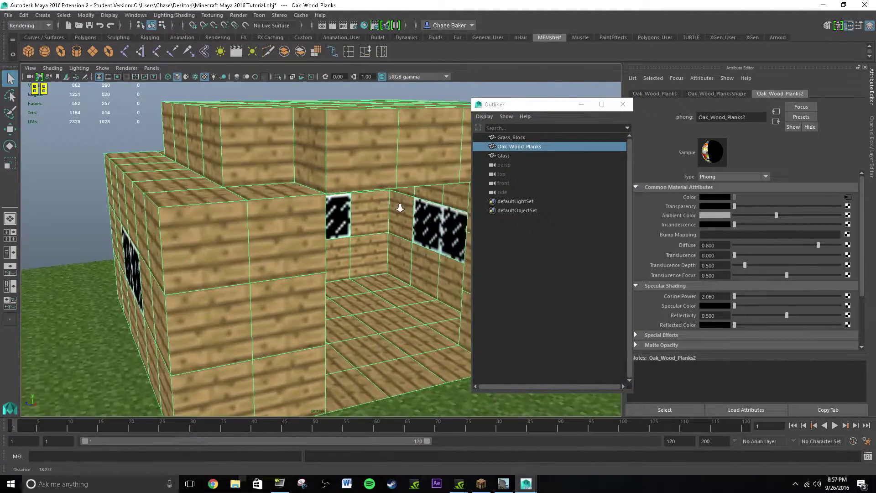
scroll(322, 224, up, 3)
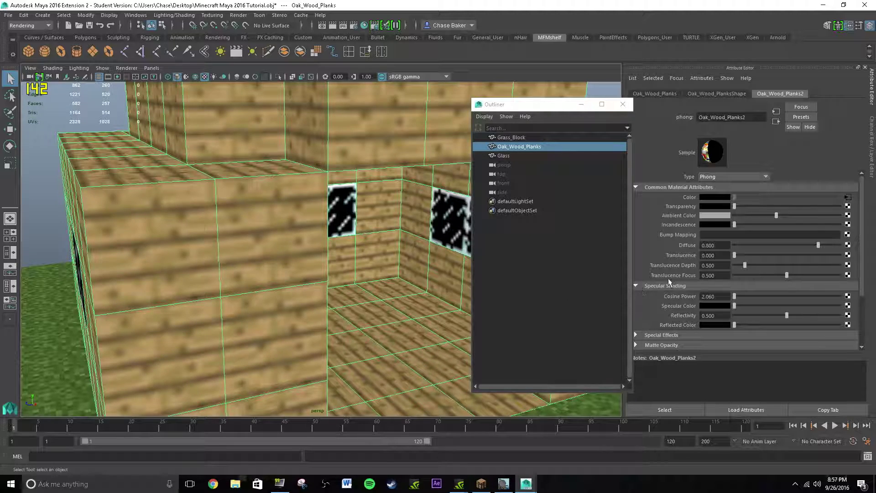
click(847, 197)
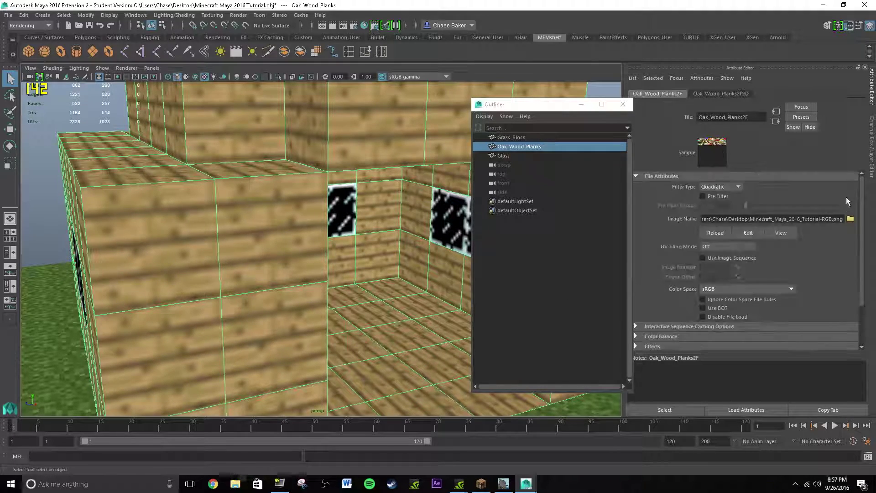
click(724, 188)
click(722, 196)
Set the Glass material's colour texture filter type to Off and check the back windows up close
alt+drag(289, 244, 438, 228)
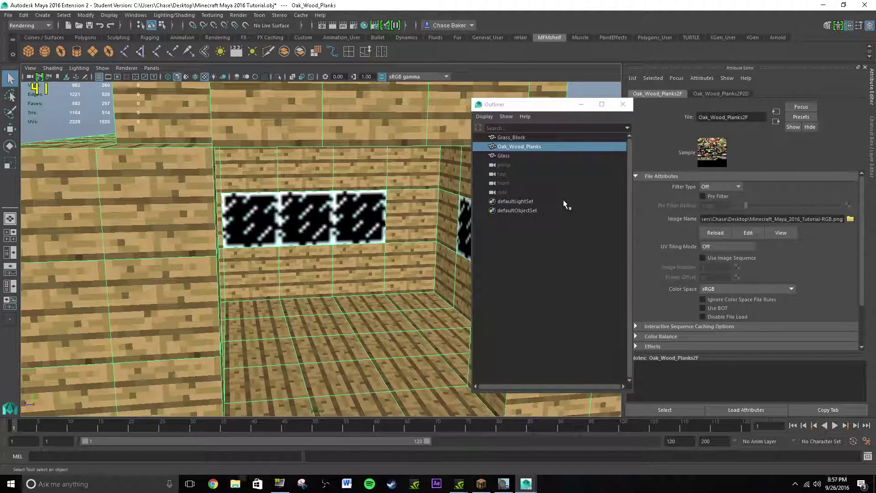
click(504, 156)
click(849, 203)
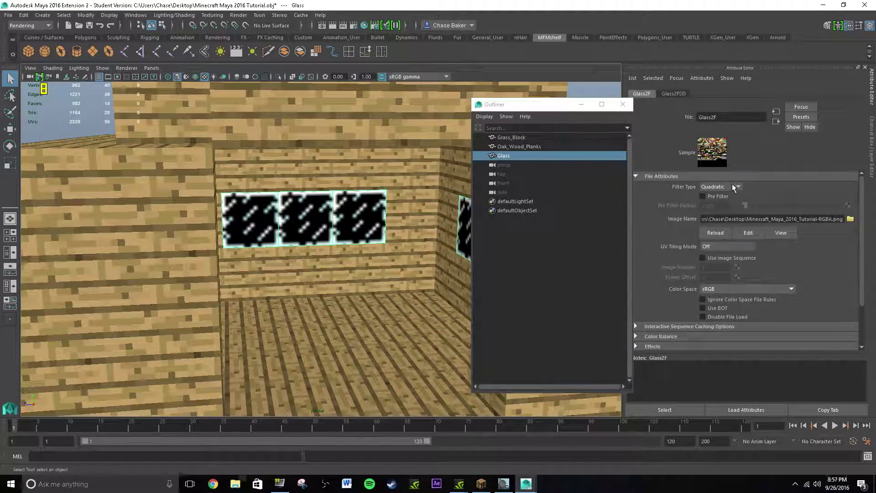
click(722, 187)
click(729, 196)
scroll(267, 235, up, 3)
scroll(314, 214, up, 4)
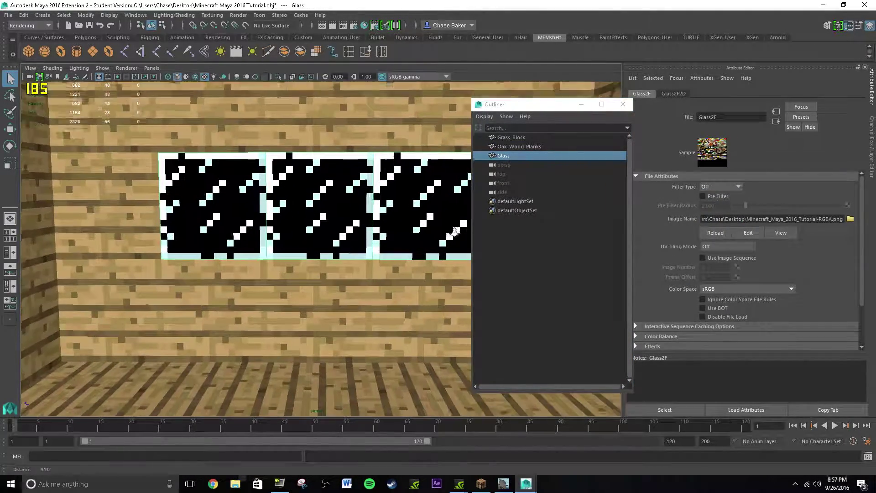
scroll(336, 203, down, 4)
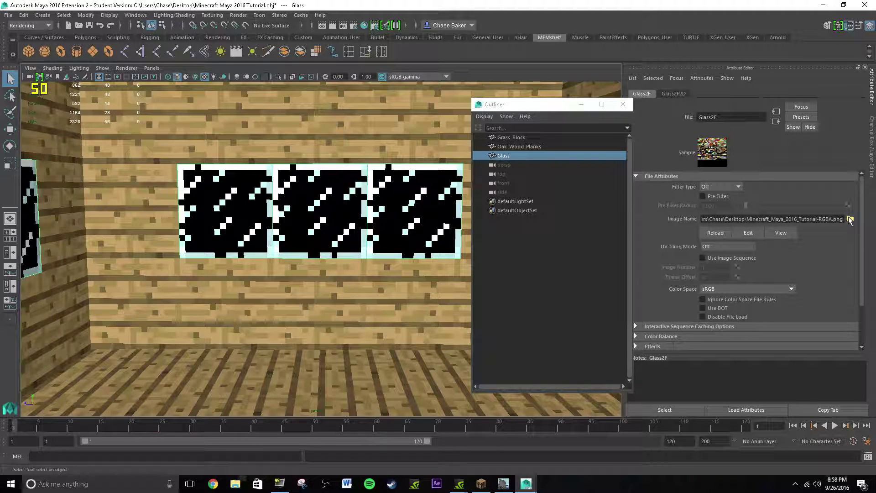
Reassign Minecraft_Maya_2016_Tutorial-RGBA.png from the Desktop as the glass texture's image
click(850, 220)
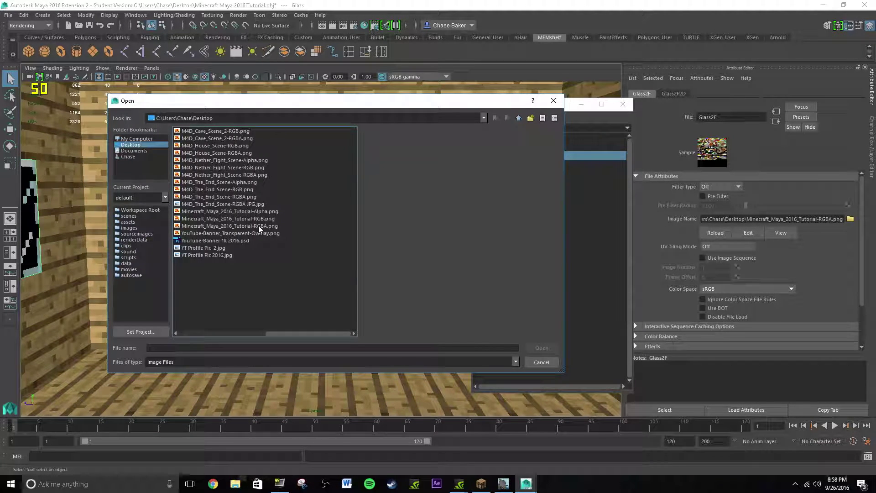
click(258, 226)
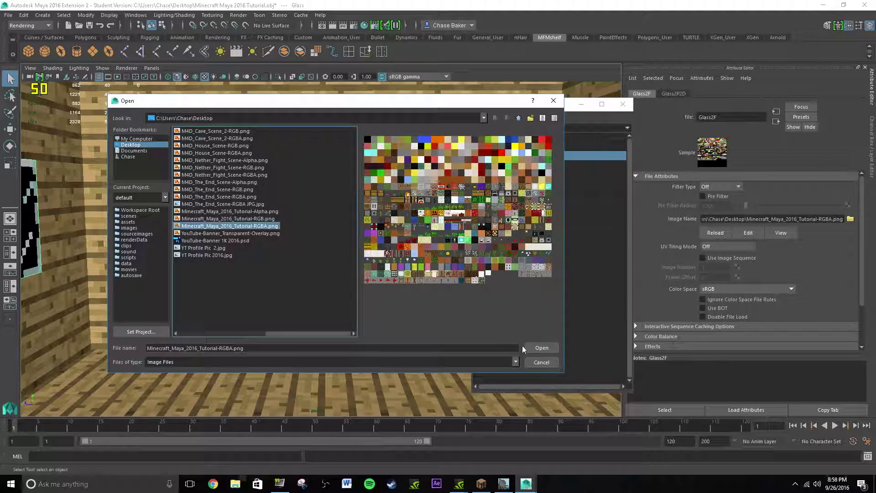
click(542, 347)
Inspect the glass windows up close, close the Outliner, view the whole house from outside and deselect the glass mesh
scroll(353, 184, up, 5)
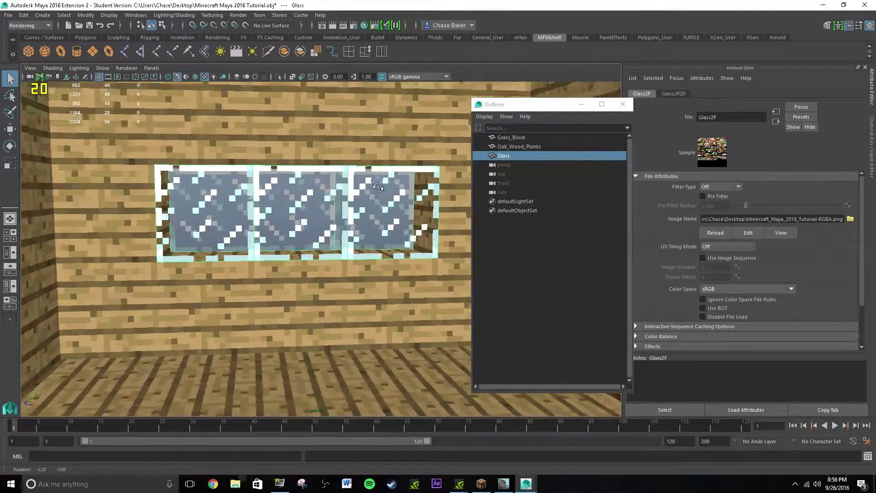
alt+drag(354, 185, 616, 149)
click(622, 104)
scroll(274, 184, down, 8)
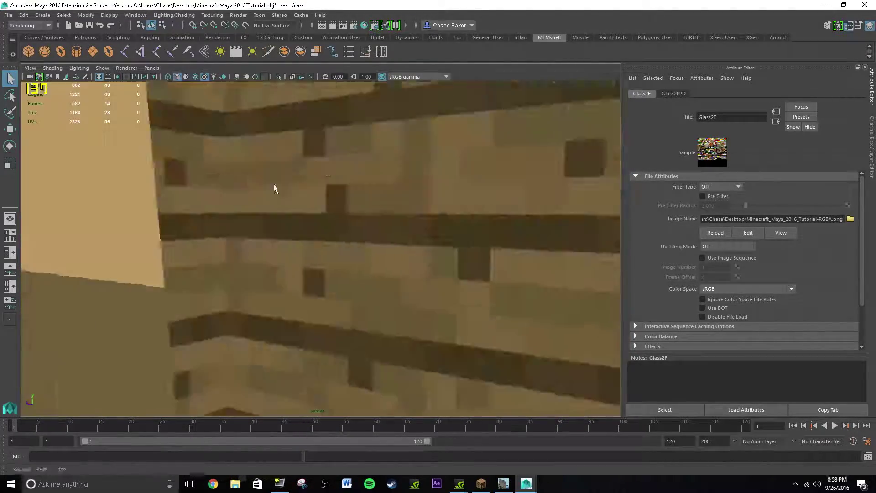
scroll(286, 181, down, 5)
alt+drag(286, 179, 388, 196)
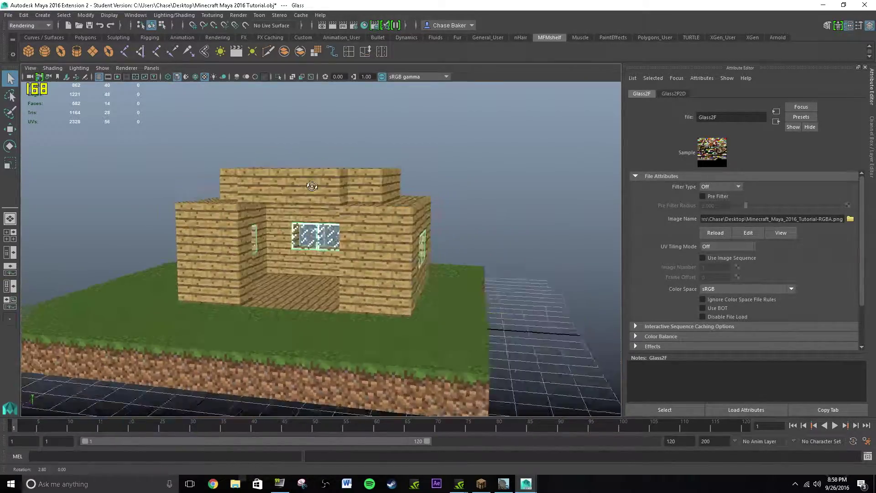
scroll(378, 194, up, 3)
click(323, 158)
Turn on scene lighting in the viewport, try rotating the directional sun light and undo the rotation
scroll(323, 158, up, 4)
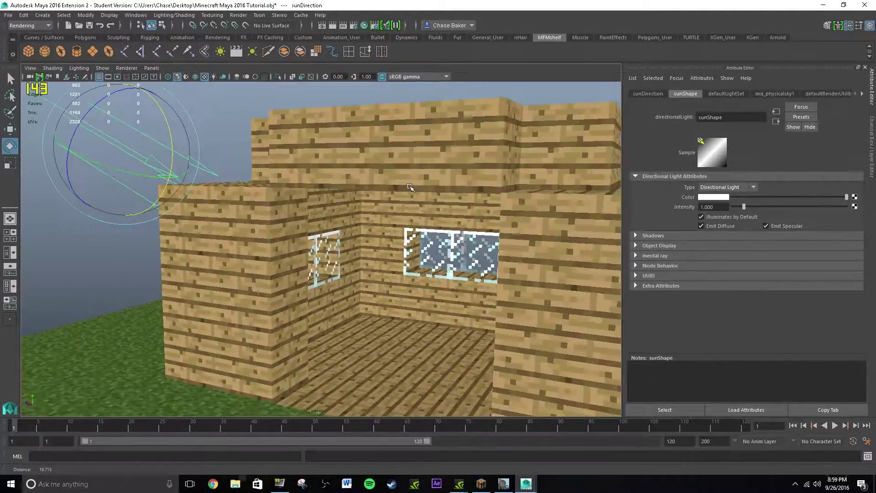
scroll(419, 184, up, 3)
scroll(424, 187, up, 3)
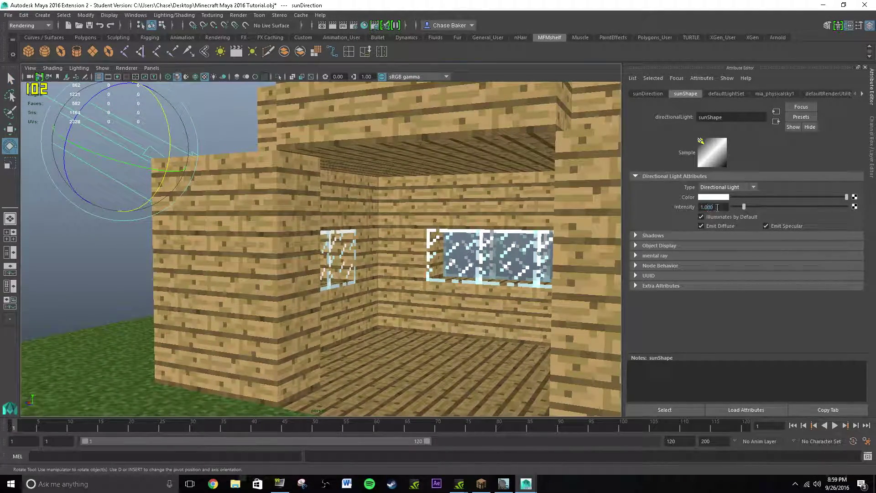
click(213, 77)
drag(189, 141, 150, 177)
key(ctrl+z)
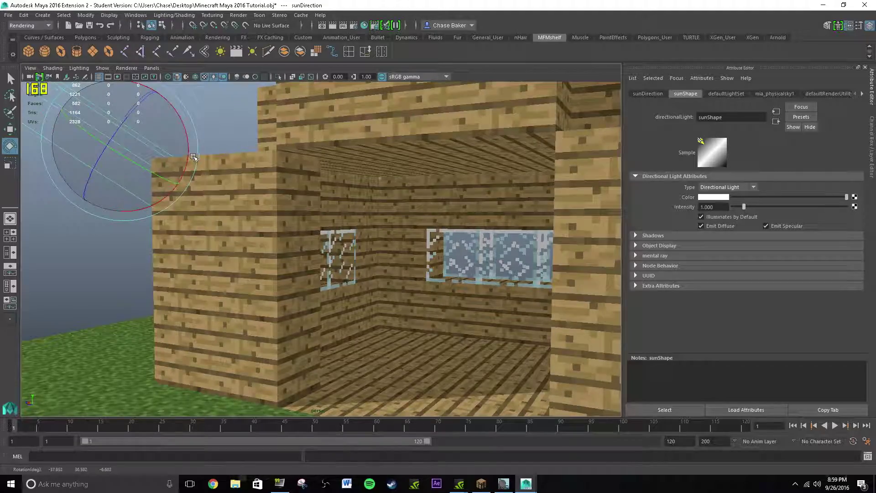
Frame the open front of the house at an angle, render it with mental ray and close the finished render
key(q)
alt+drag(246, 168, 512, 217)
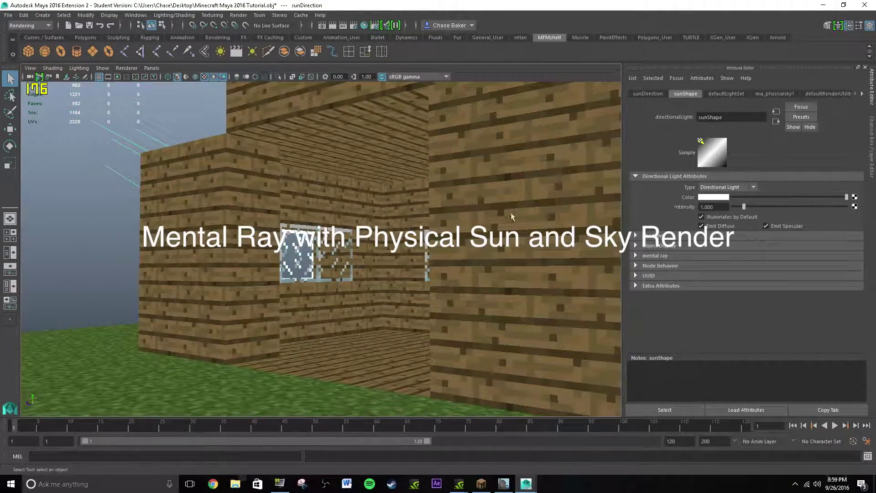
click(723, 197)
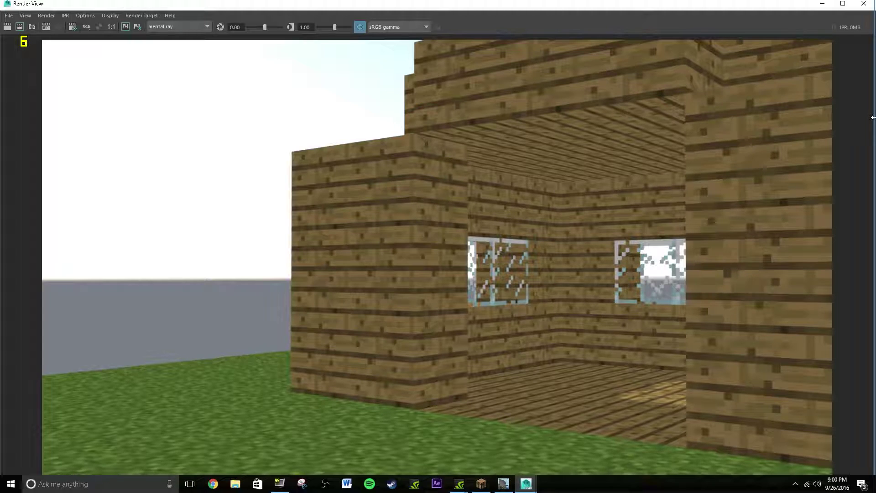
click(859, 5)
Examine the lit house from the back corner, the sides and above
alt+drag(410, 201, 523, 203)
alt+drag(480, 220, 519, 131)
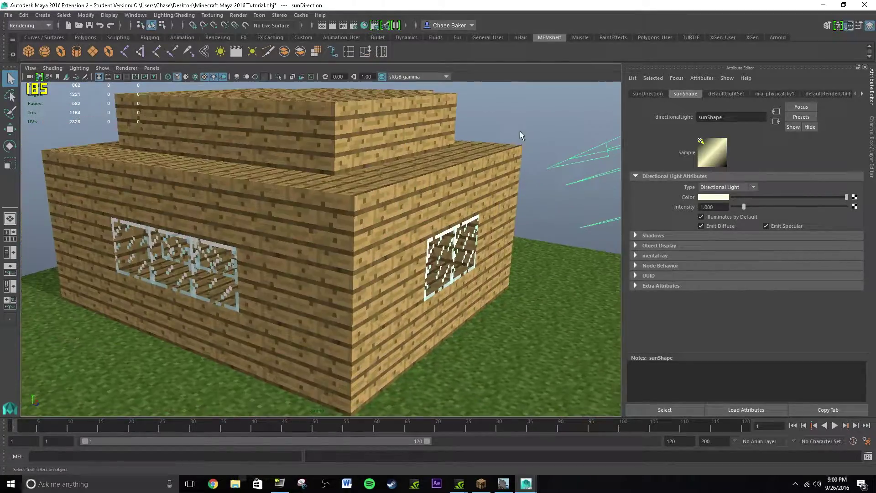
alt+right_drag(520, 132, 401, 151)
alt+drag(401, 150, 253, 159)
alt+right_drag(253, 159, 341, 214)
alt+drag(341, 214, 388, 212)
alt+right_drag(387, 212, 350, 198)
Try moving a single corner face of the oak plank roof upward, undo the move and leave the Move tool
click(315, 212)
key(f)
alt+drag(338, 169, 360, 203)
alt+right_drag(310, 205, 331, 184)
click(332, 183)
key(w)
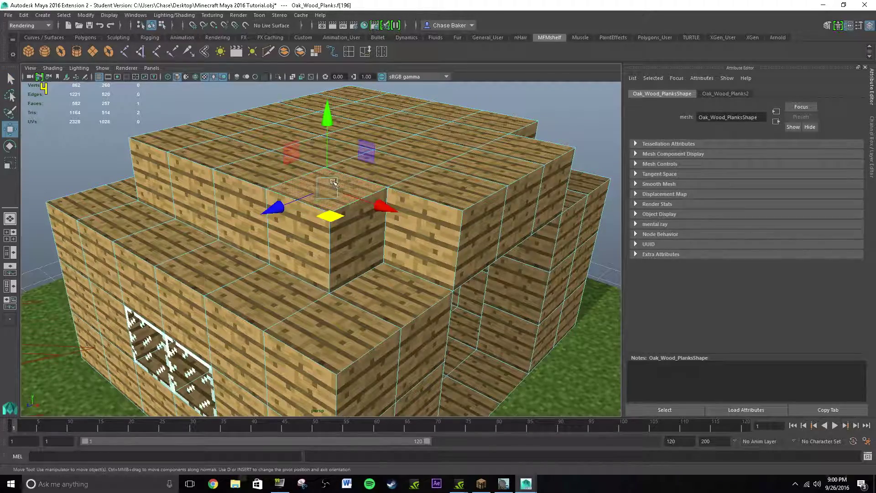
drag(327, 117, 364, 107)
key(ctrl+z)
key(q)
Return the oak plank mesh from face selection to object mode and deselect it
alt+drag(430, 149, 367, 151)
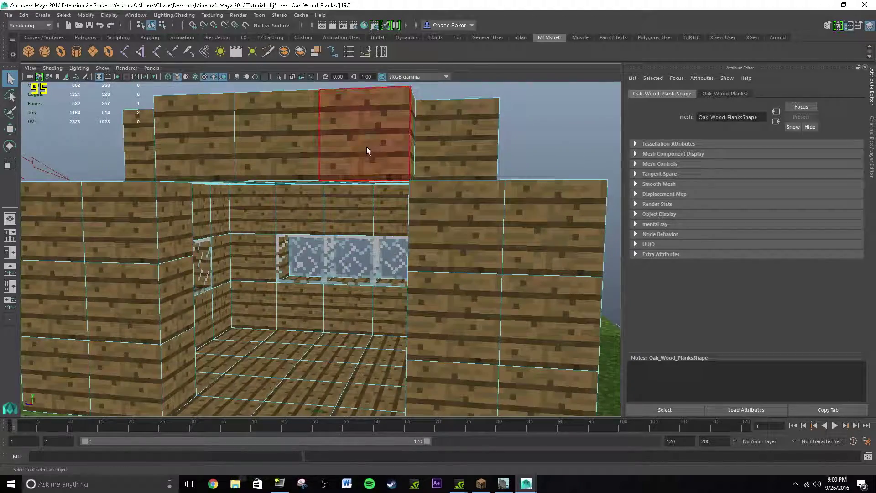
right_drag(366, 147, 408, 130)
scroll(408, 131, down, 7)
click(408, 137)
Review the finished textured house and its shadows from the front, the side corner and slightly above
alt+drag(408, 140, 440, 166)
scroll(483, 129, up, 5)
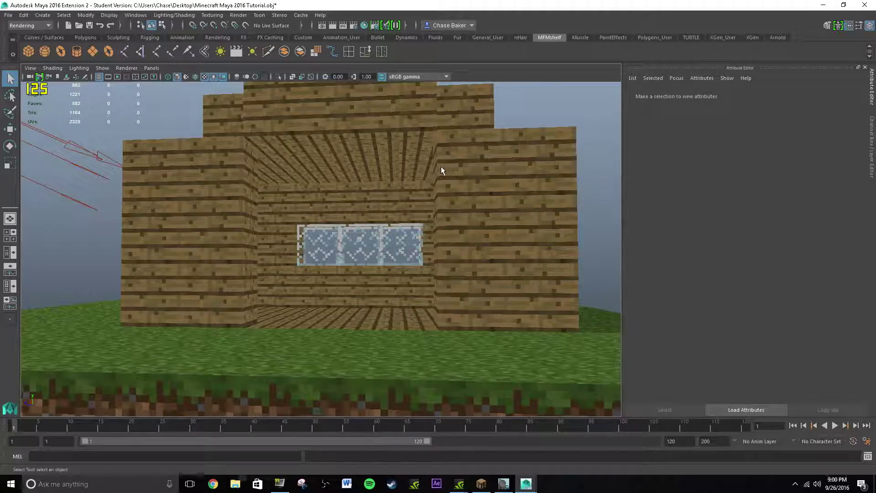
alt+right_drag(362, 205, 191, 212)
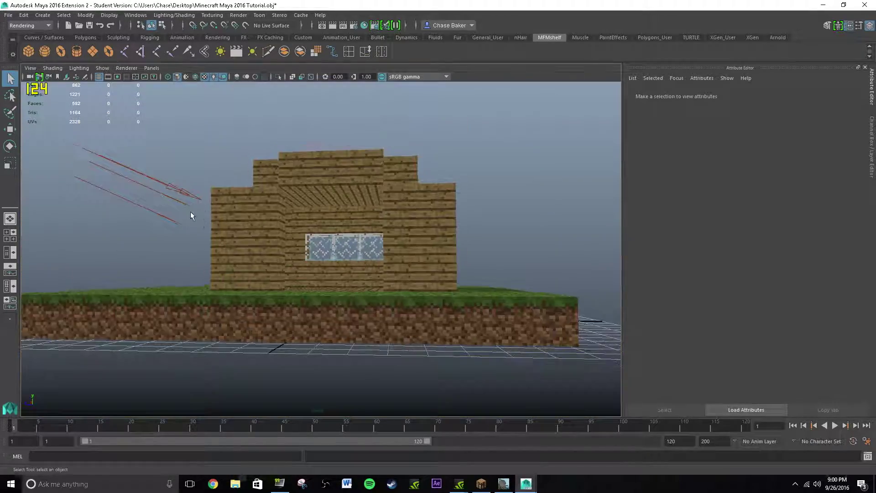
alt+drag(190, 211, 303, 209)
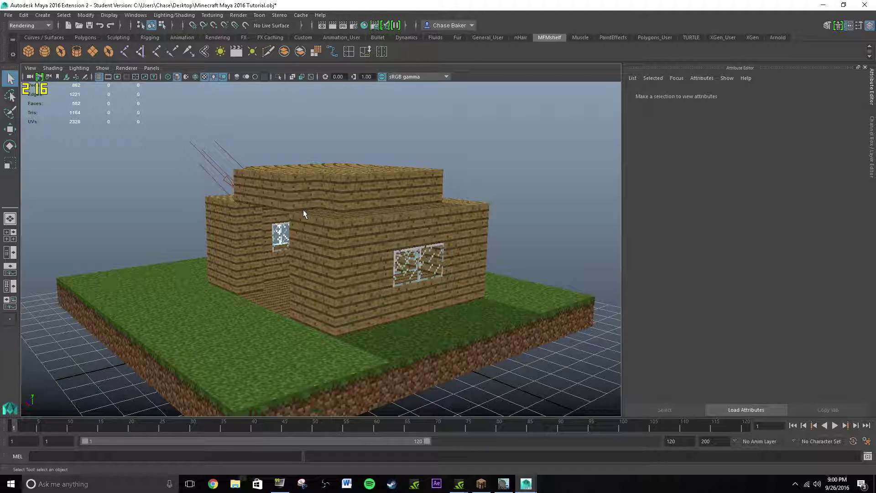
alt+drag(225, 247, 334, 187)
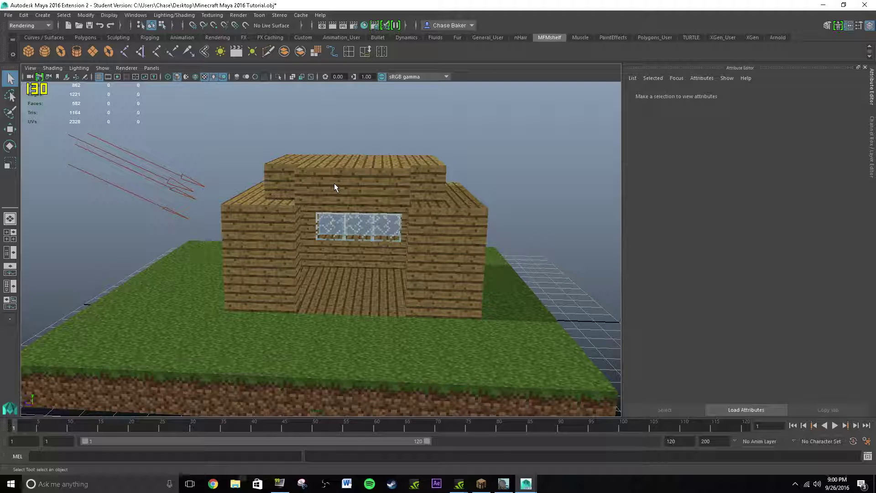